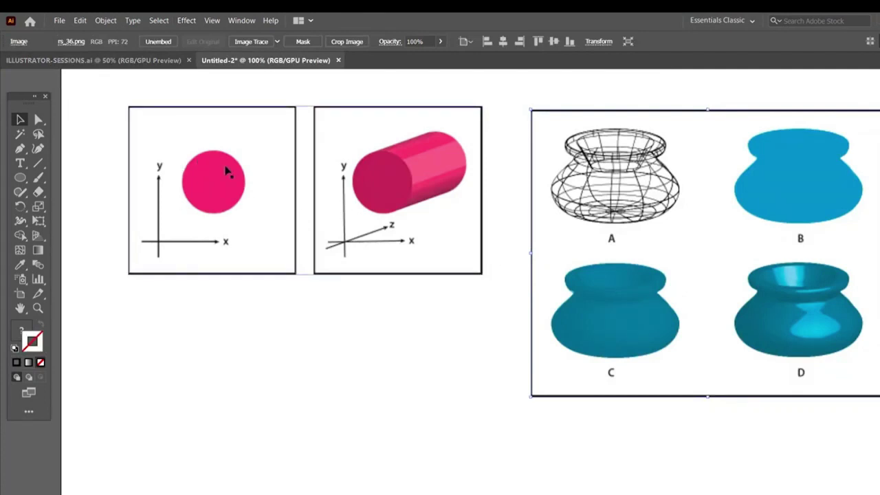
Draw a red circle below the first reference picture and shift it slightly to the right.
scroll(249, 241, down, 1)
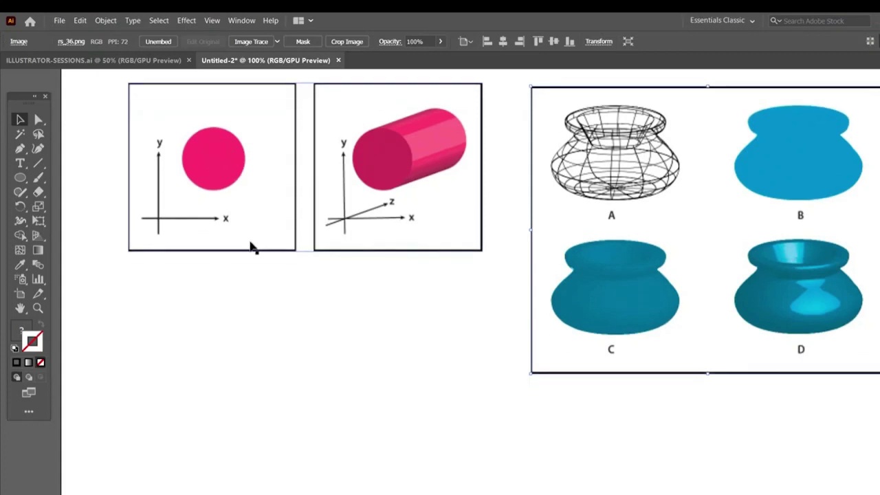
click(20, 178)
drag(179, 290, 239, 350)
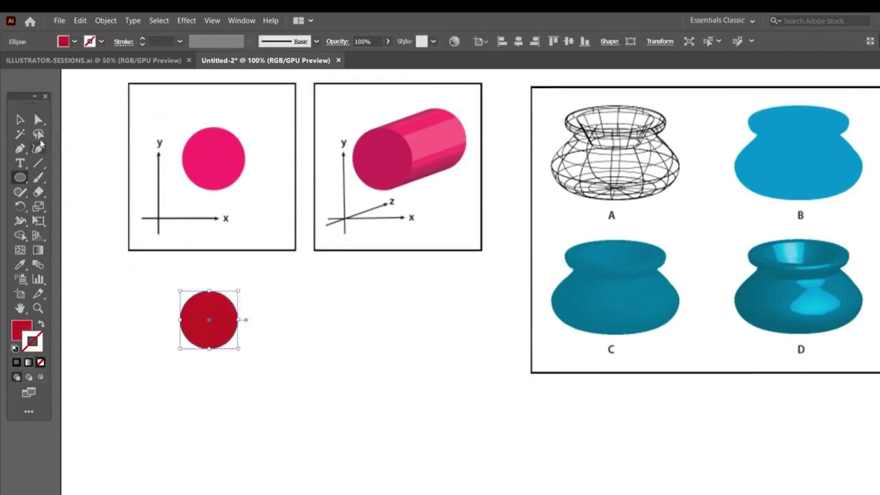
click(20, 119)
drag(218, 319, 228, 318)
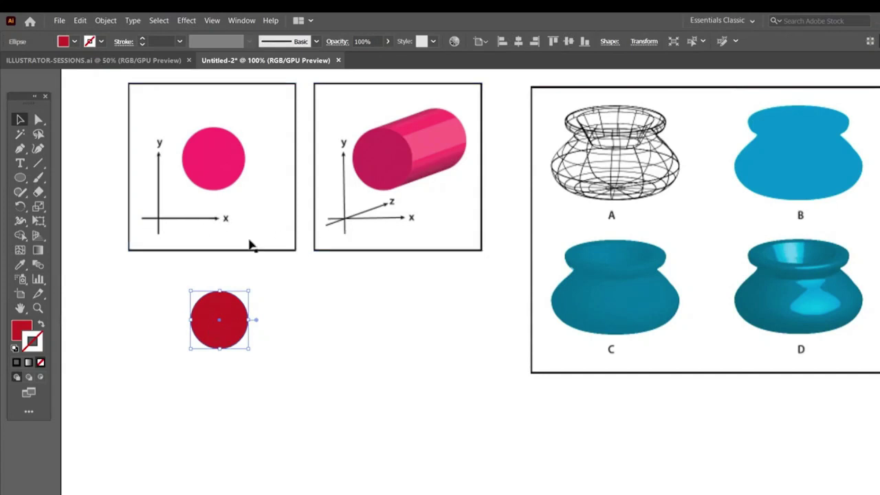
Preview the 3D Extrude & Bevel effect on the red circle without applying it.
click(186, 20)
mouse_move(211, 91)
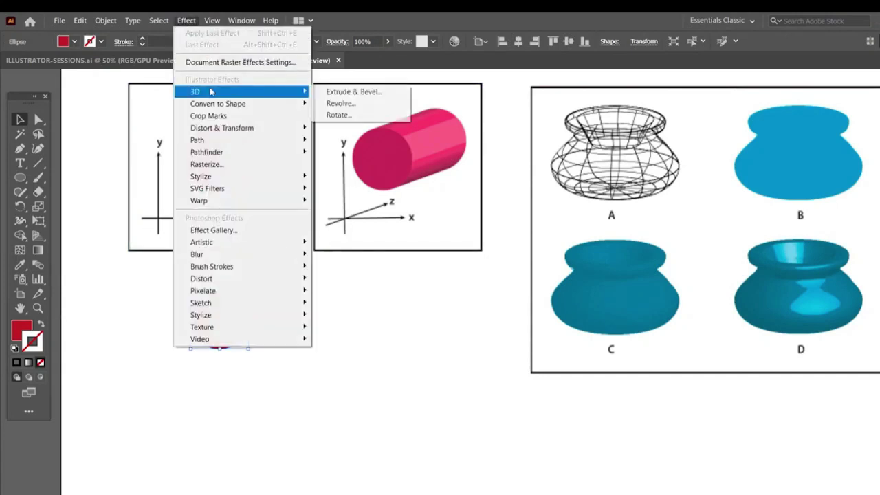
click(371, 93)
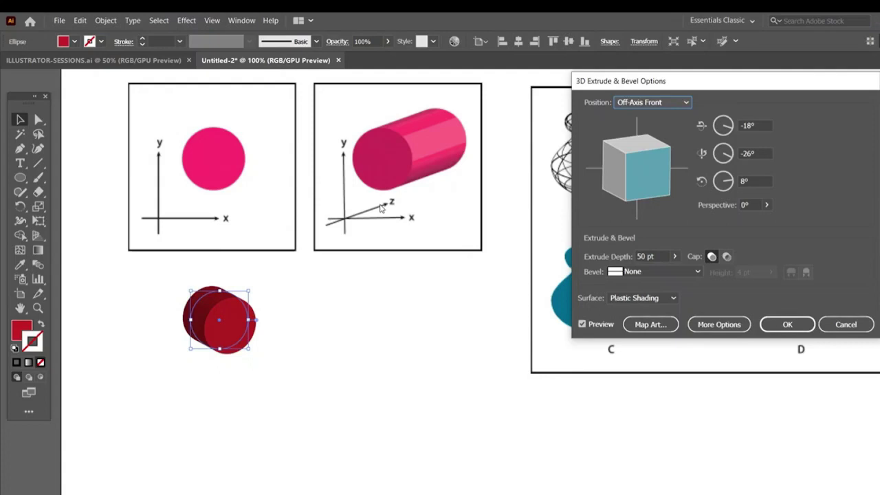
click(844, 324)
Preview the 3D Rotate effect on the red circle without applying it.
click(184, 20)
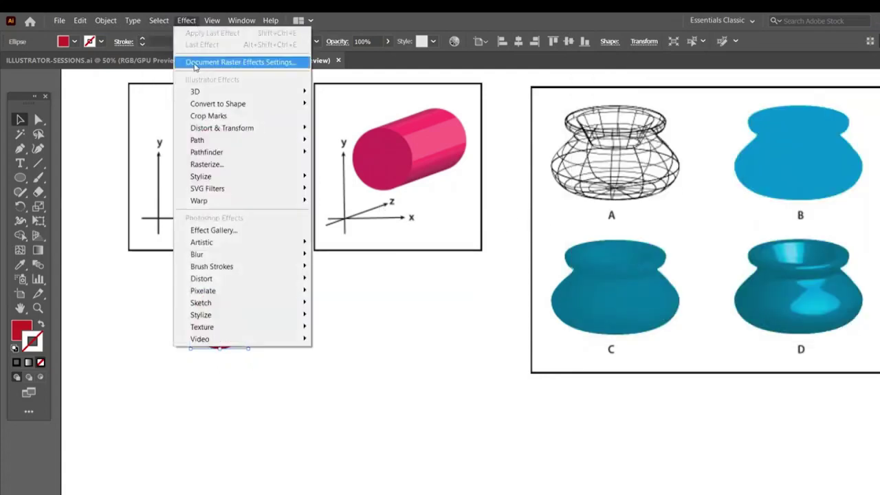
mouse_move(197, 93)
click(360, 115)
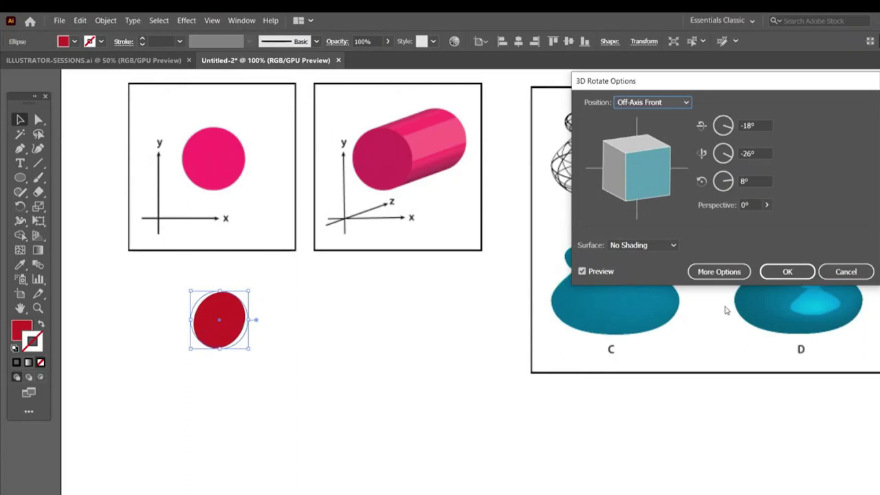
click(844, 276)
Delete the red circle and all the reference pictures from the artboard.
key(Delete)
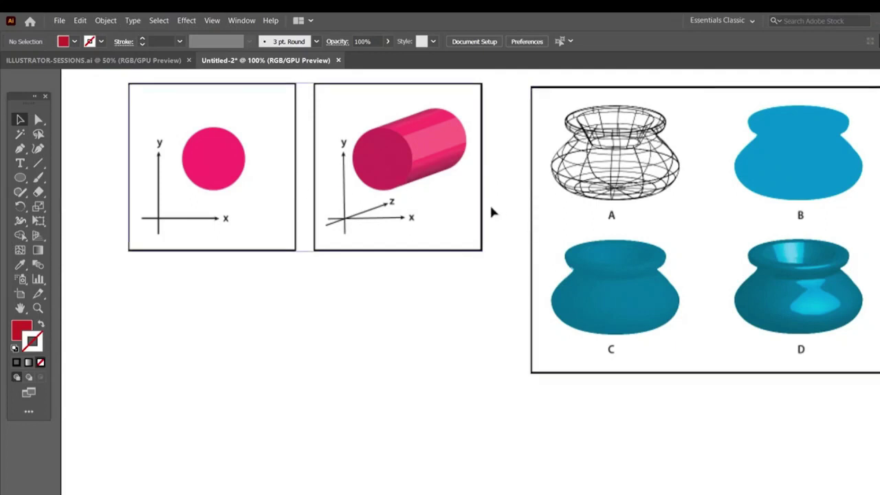
key(ctrl+minus)
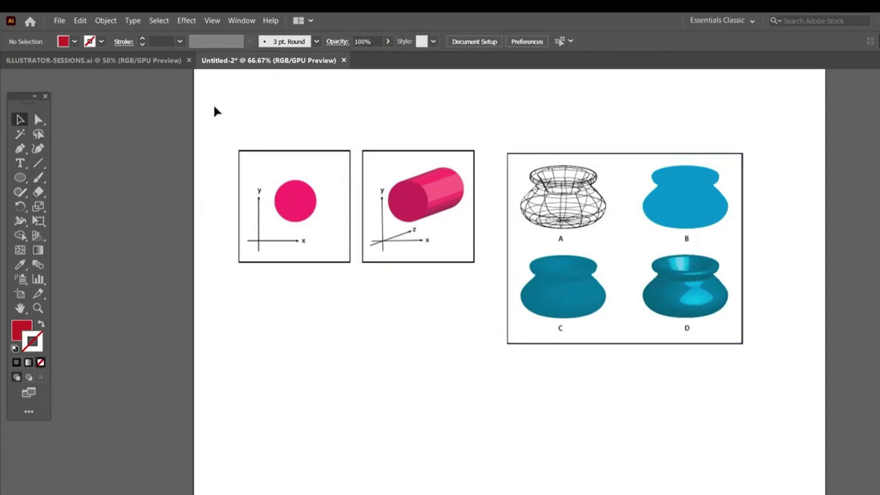
drag(216, 112, 775, 339)
key(Delete)
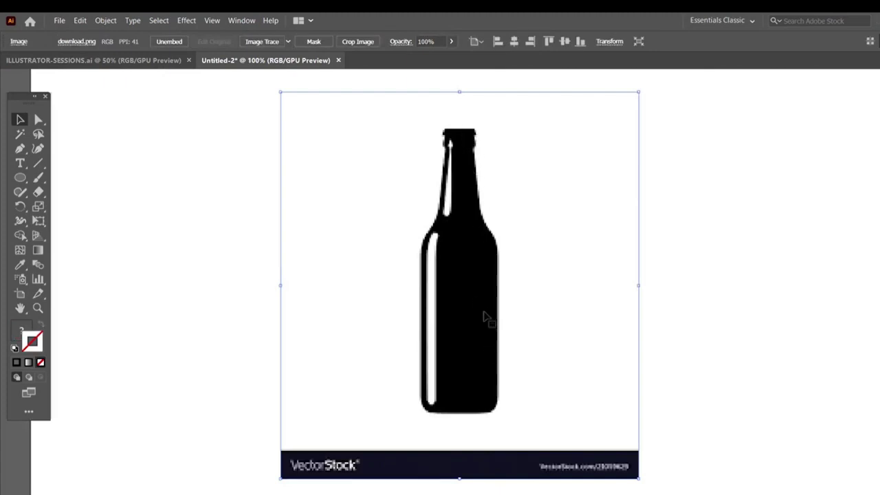
Lock the bottle reference image in place.
click(106, 20)
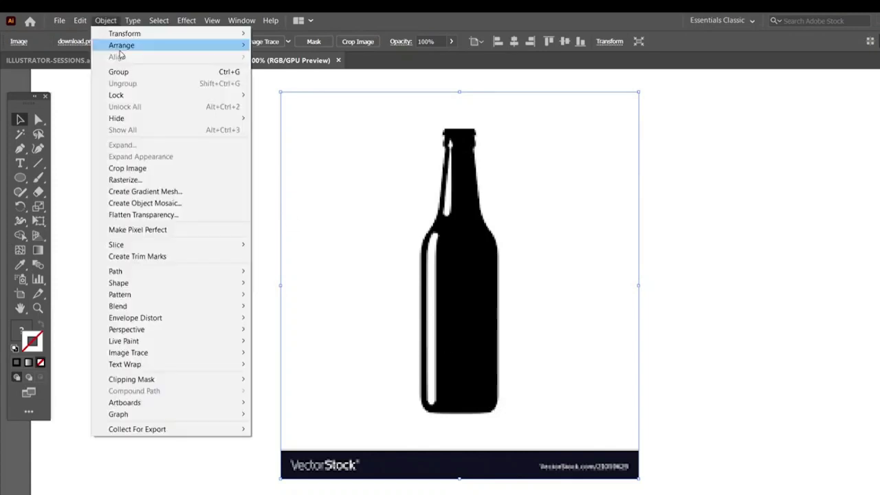
mouse_move(134, 97)
click(268, 98)
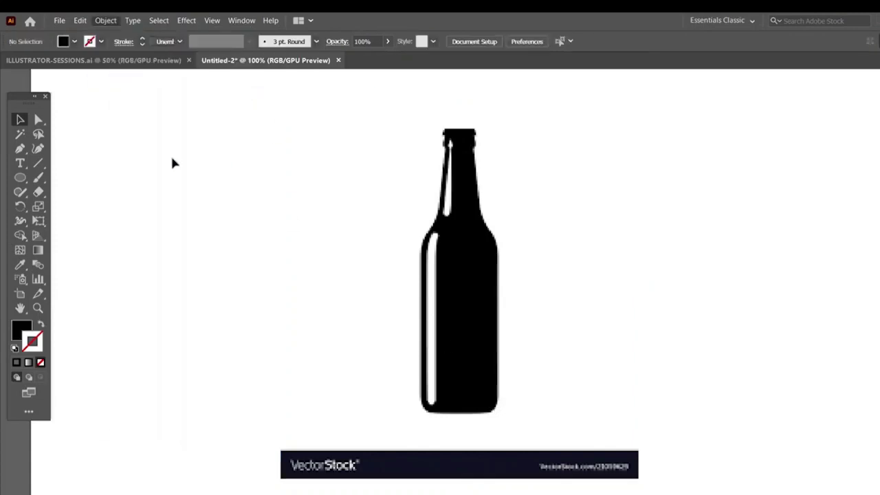
Choose the Pen tool and set its stroke color to yellow.
click(20, 148)
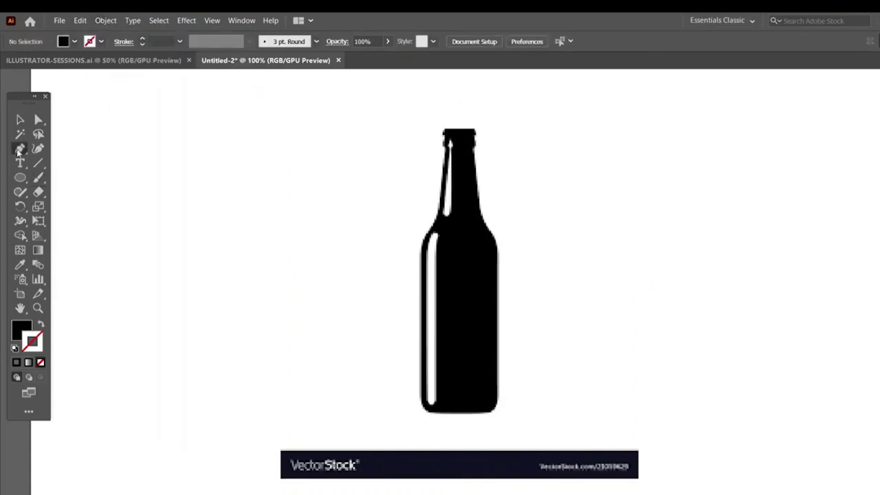
double_click(34, 342)
drag(473, 214, 562, 150)
drag(585, 275, 584, 287)
click(694, 154)
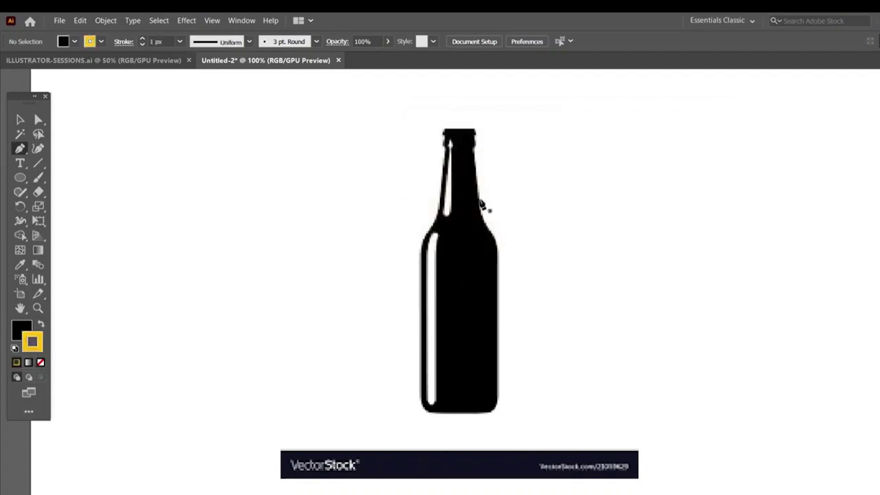
Set the fill to none so the tracing path over the bottle has only a stroke.
key(ctrl+=)
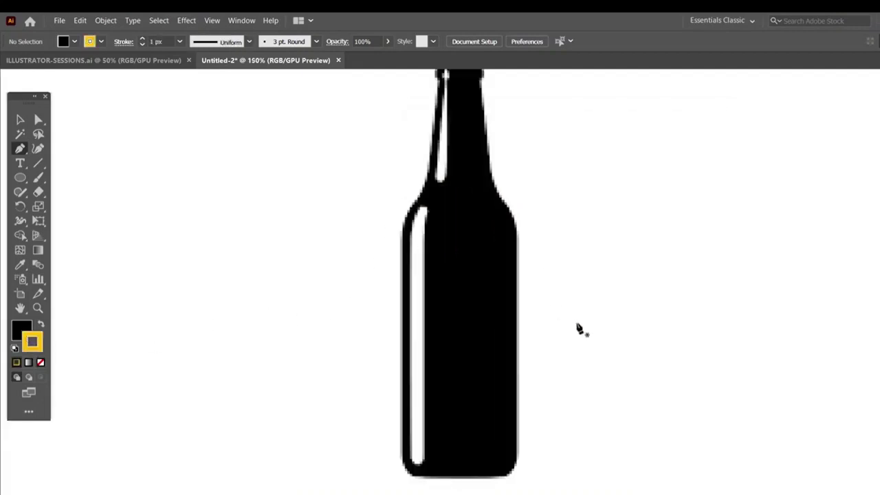
drag(503, 251, 475, 301)
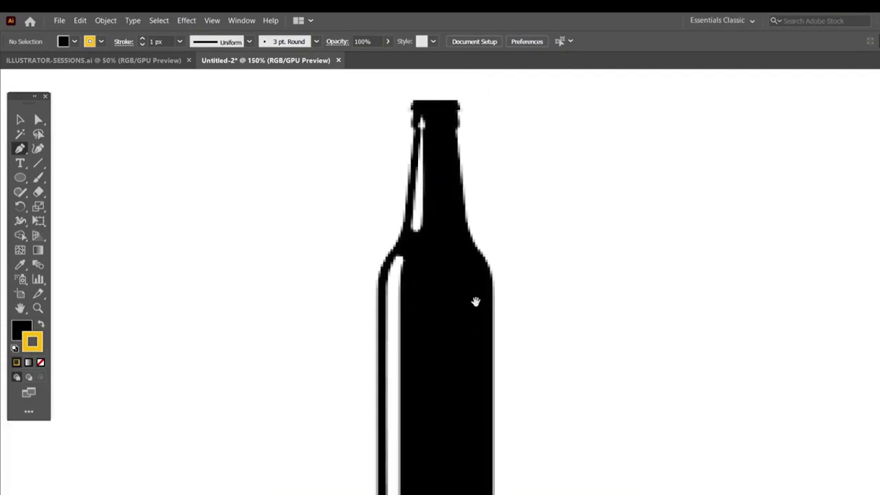
click(17, 334)
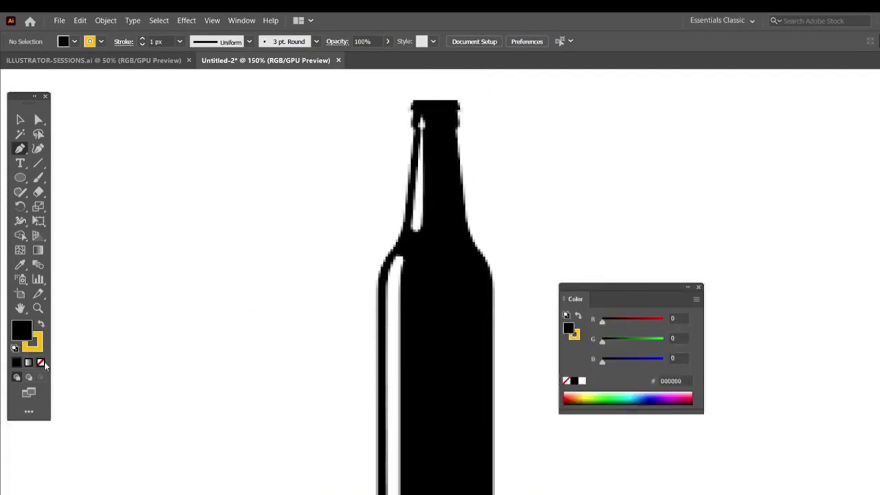
click(41, 362)
click(698, 287)
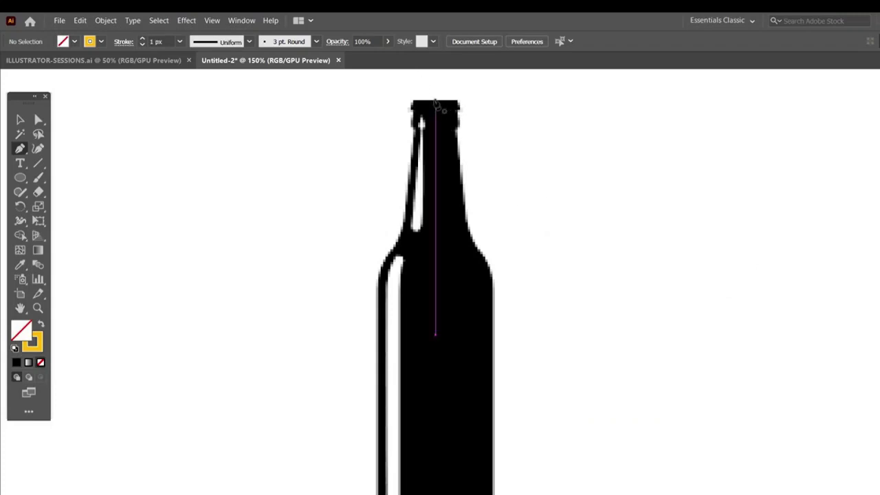
Trace the right half of the bottle as a closed Pen tool outline and place the outline beside the bottle image.
click(206, 22)
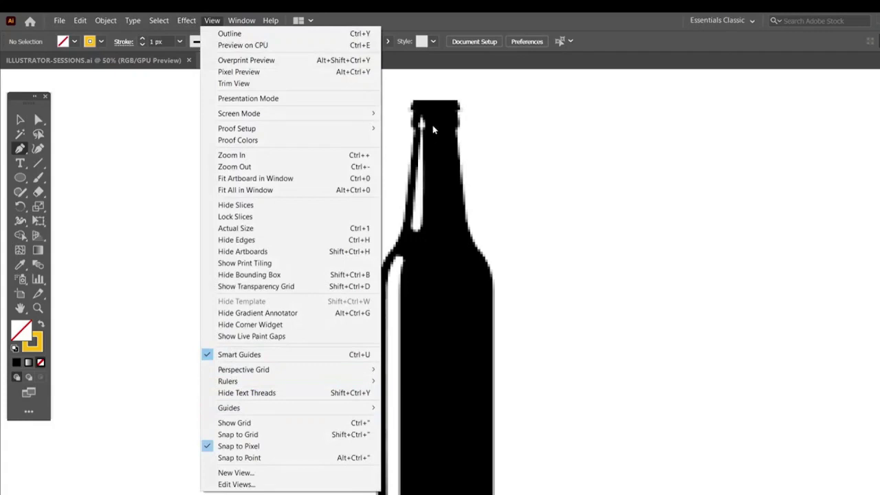
click(435, 103)
click(434, 101)
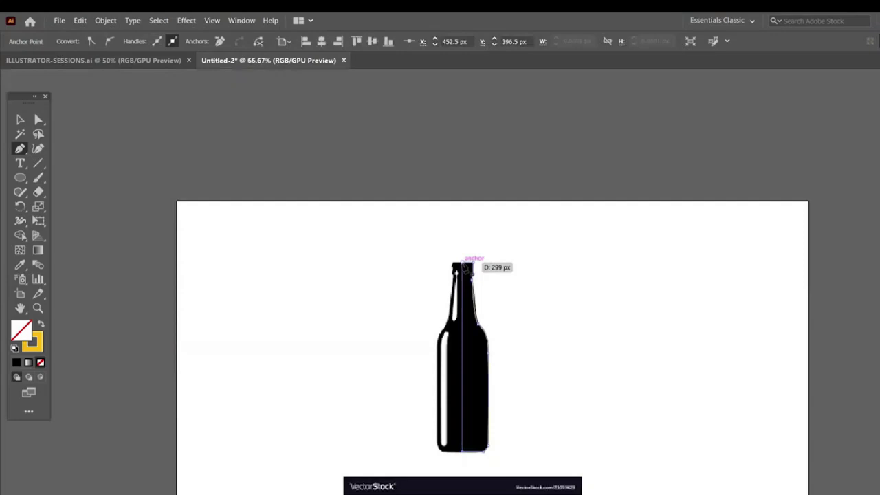
click(465, 264)
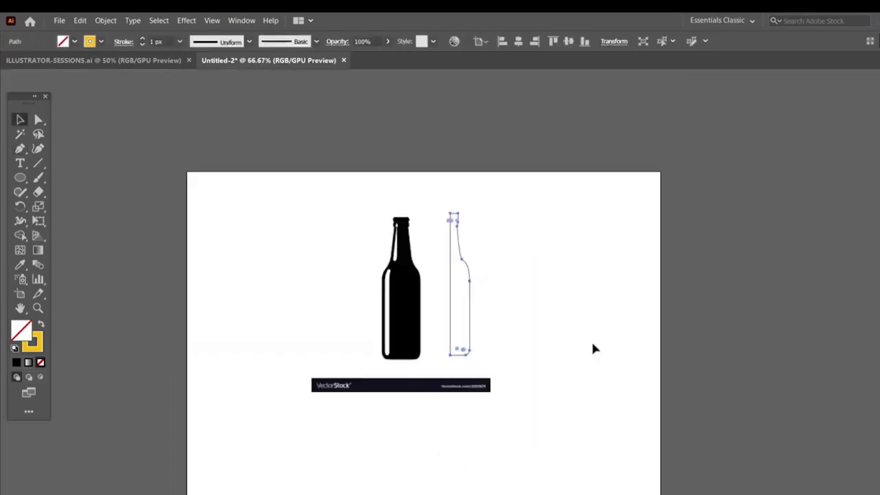
Curve the neck segment of the half-bottle outline inward with the Anchor Point tool.
key(ctrl+=)
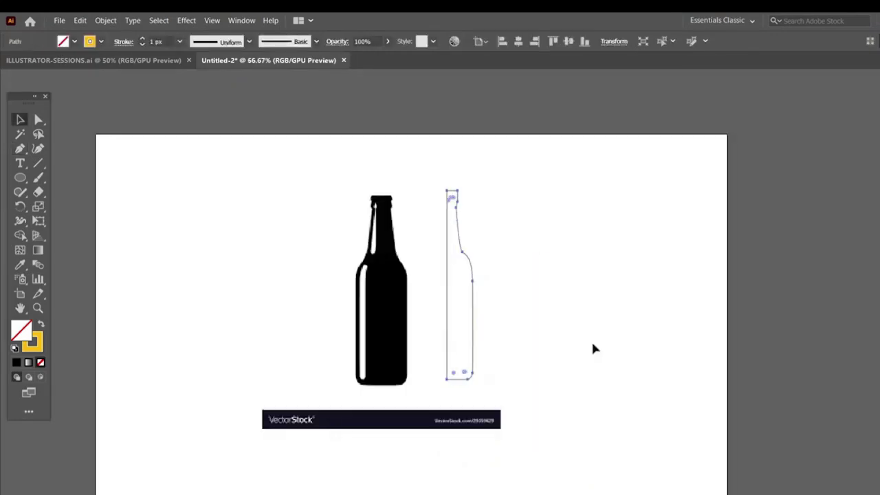
key(ctrl+=)
key(ctrl+=)
click(454, 300)
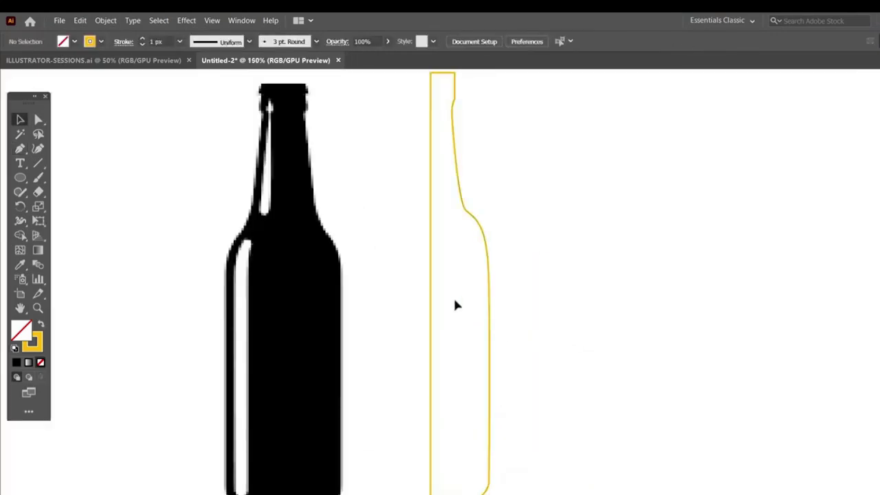
click(38, 120)
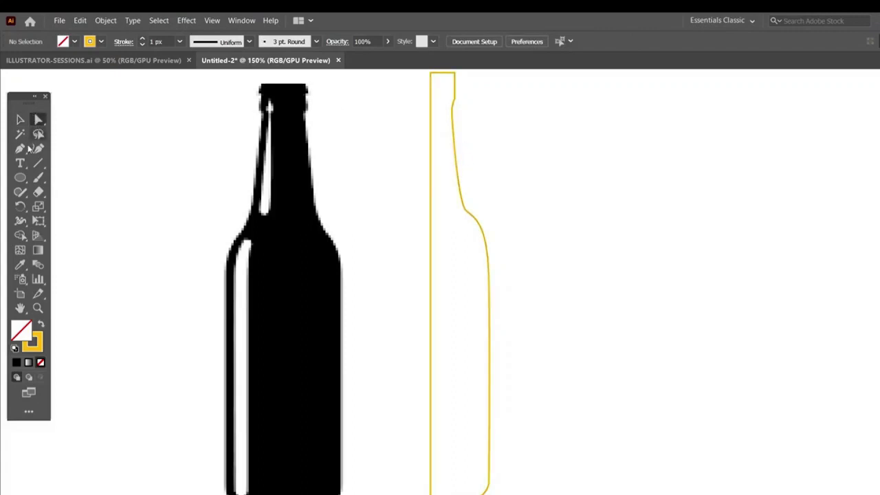
click(20, 148)
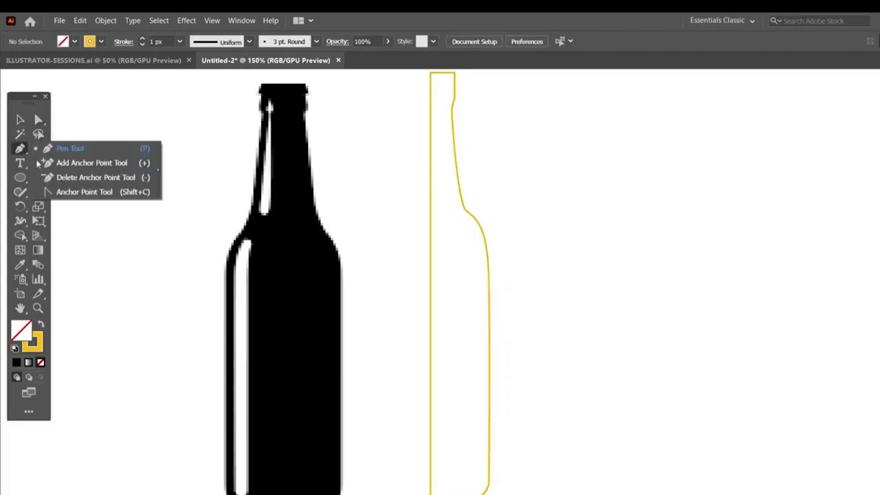
click(67, 197)
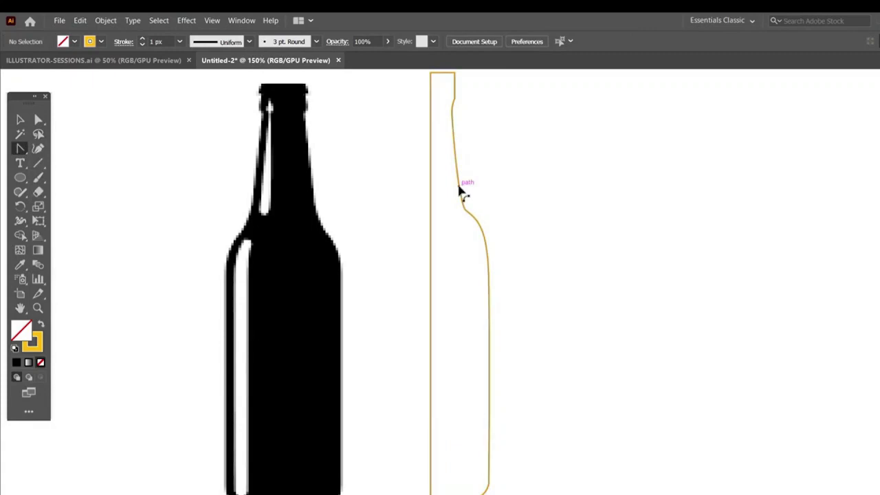
drag(462, 192, 456, 193)
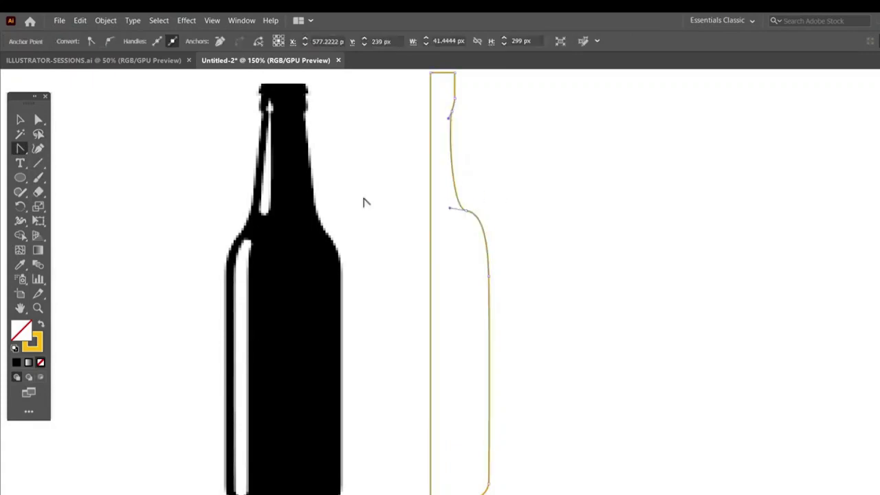
Preview the 3D Extrude & Bevel effect on the half-bottle outline without applying it.
click(20, 119)
key(ctrl+minus)
click(189, 21)
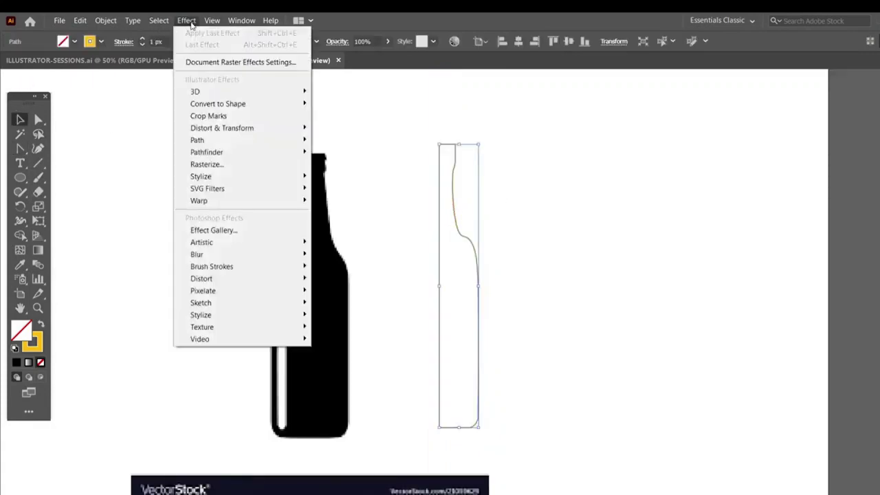
mouse_move(199, 91)
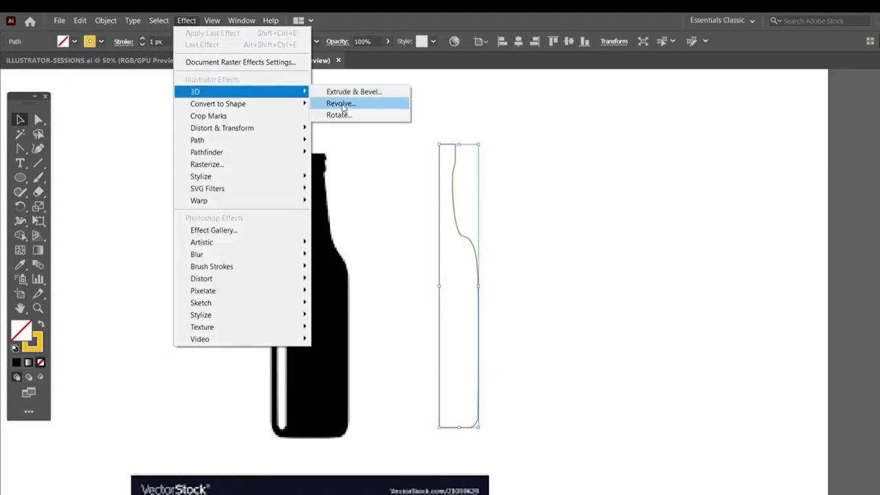
click(345, 92)
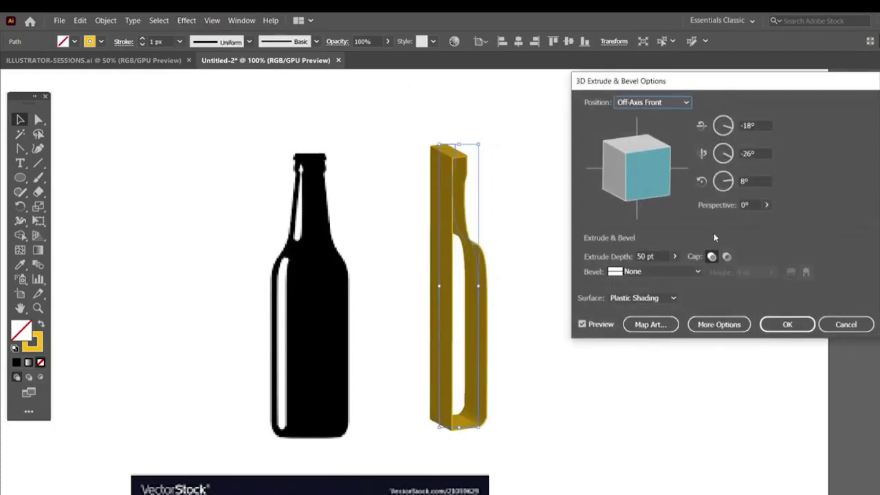
click(865, 326)
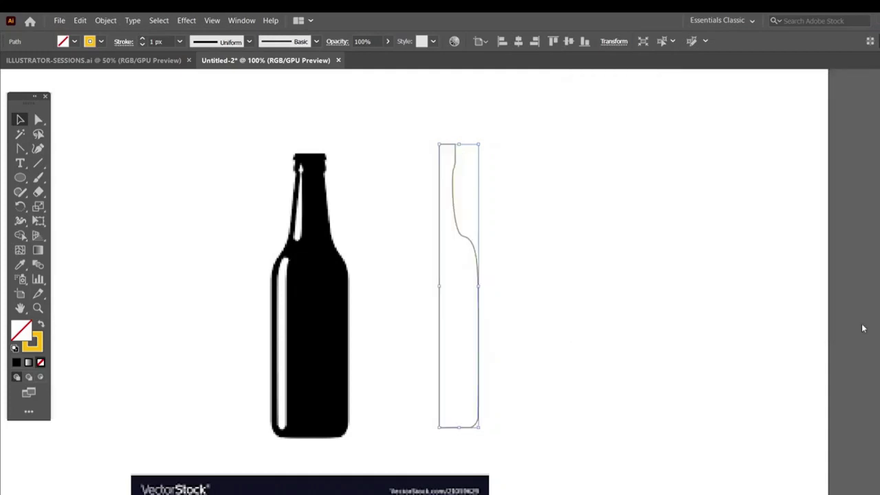
Preview a 3D Revolve on the half-bottle outline with custom rotation of 9°, 5° and 9° and 98° perspective.
click(182, 20)
mouse_move(274, 92)
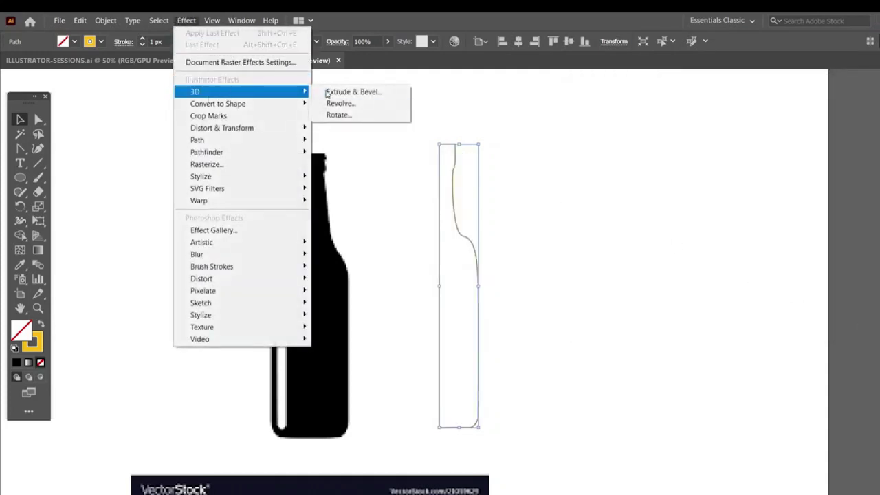
click(339, 105)
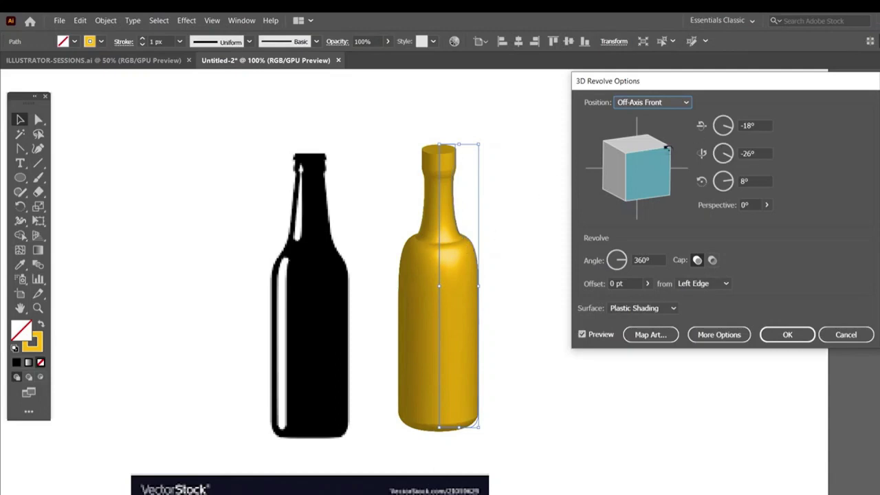
drag(632, 168, 625, 149)
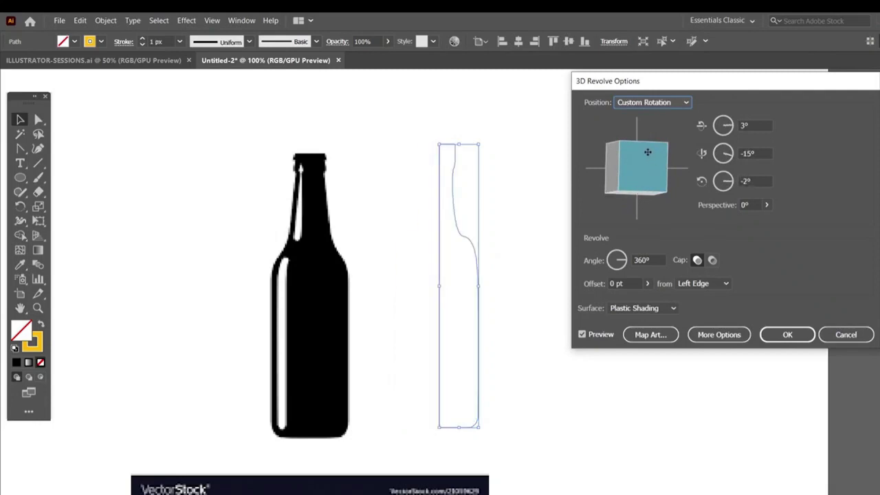
mouse_move(648, 152)
mouse_down()
mouse_move(668, 167)
mouse_move(642, 151)
mouse_up()
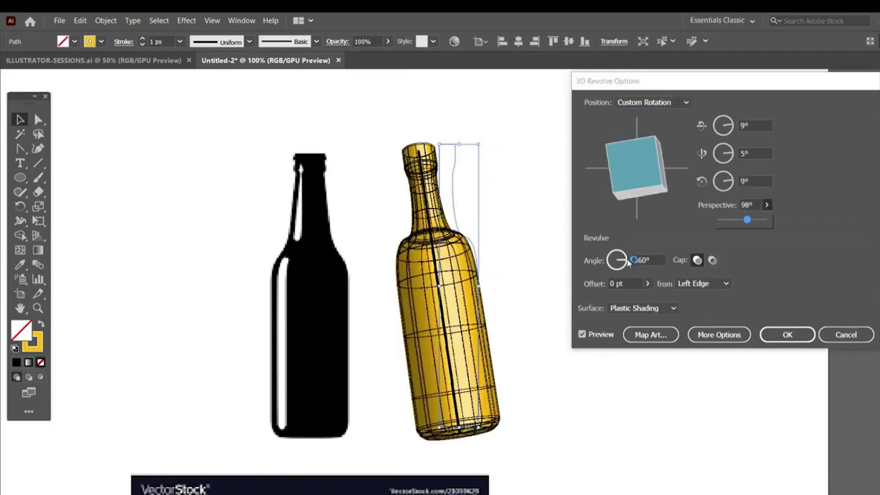
Try a partial revolve angle of 27° on the bottle, and return the angle to 360°.
click(626, 262)
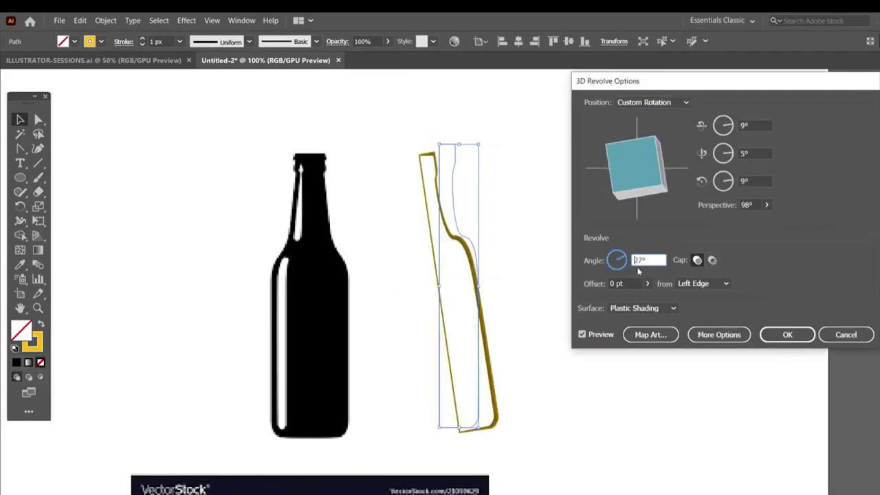
drag(621, 259, 624, 268)
drag(626, 263, 639, 271)
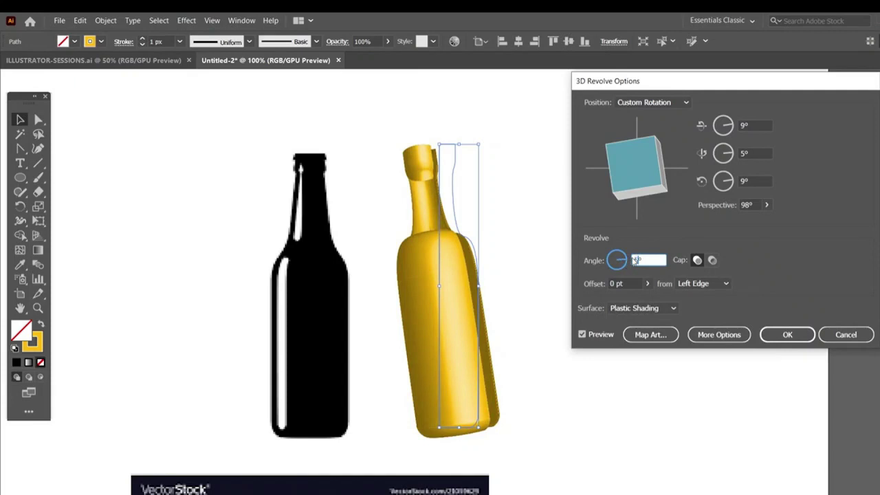
text(360)
click(587, 336)
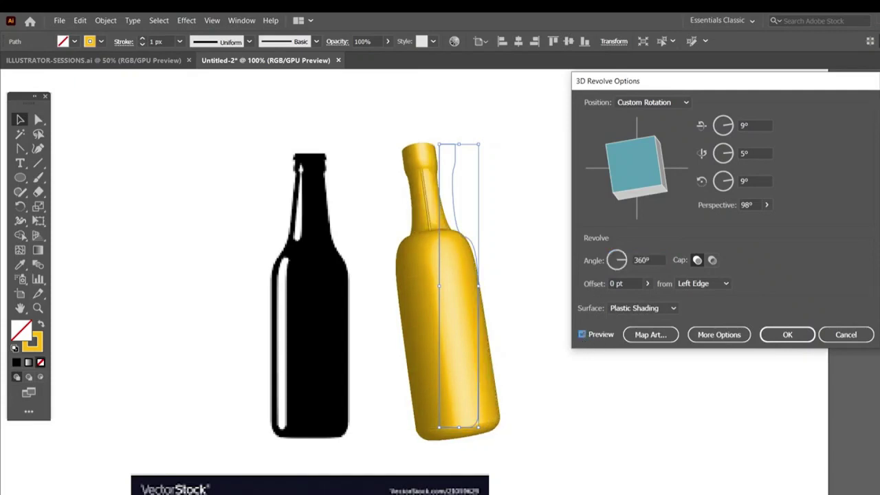
Compare the Wireframe, No Shading and Diffuse Shading surfaces on the revolved bottle, and return to Plastic Shading.
click(643, 308)
click(622, 320)
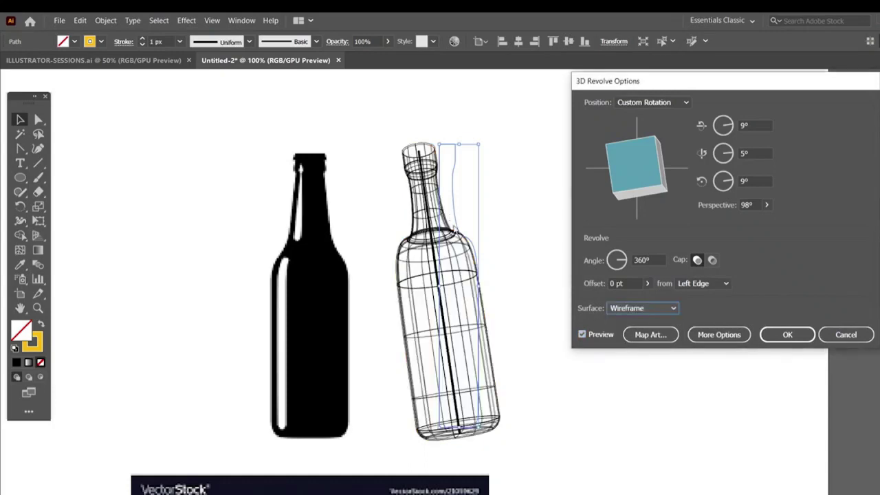
click(624, 311)
click(626, 335)
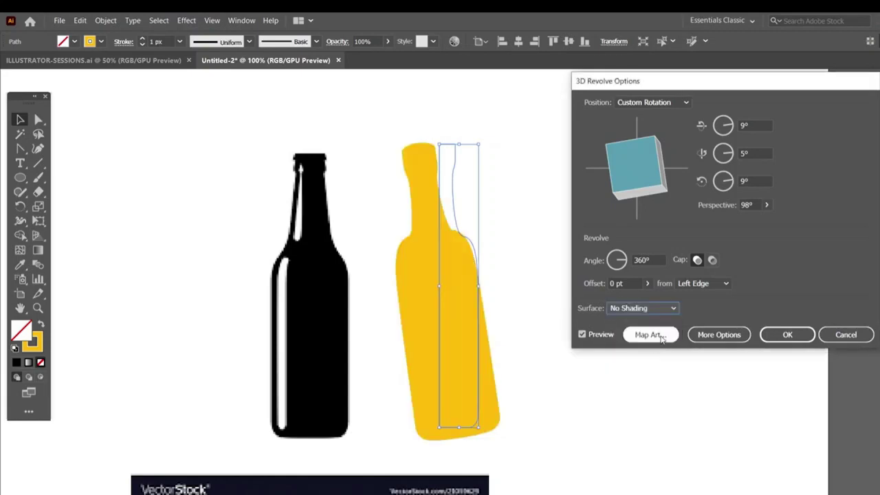
click(632, 310)
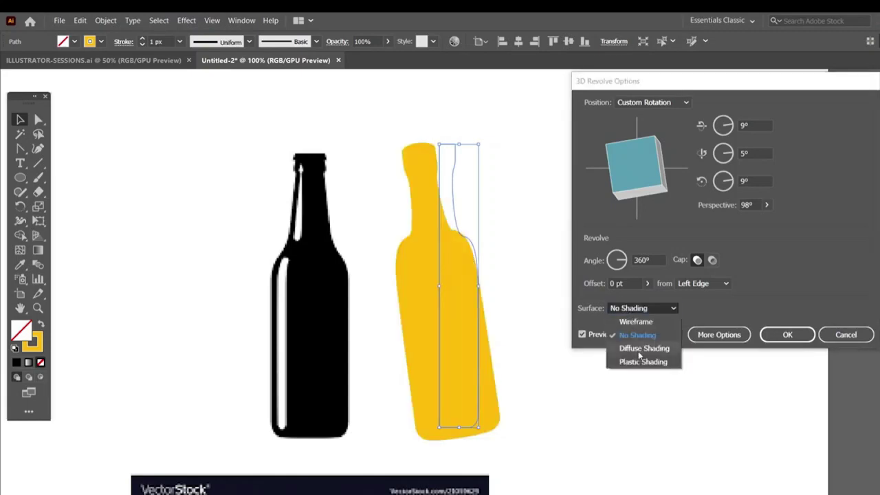
click(639, 354)
click(631, 313)
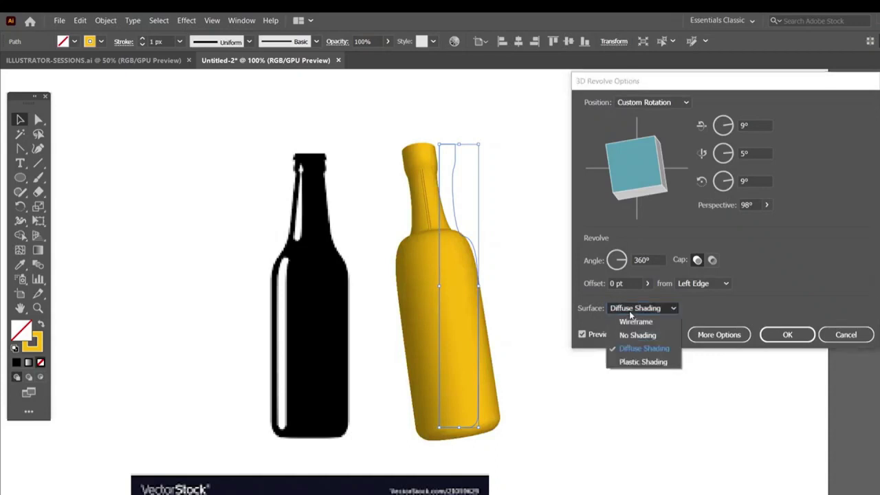
click(641, 361)
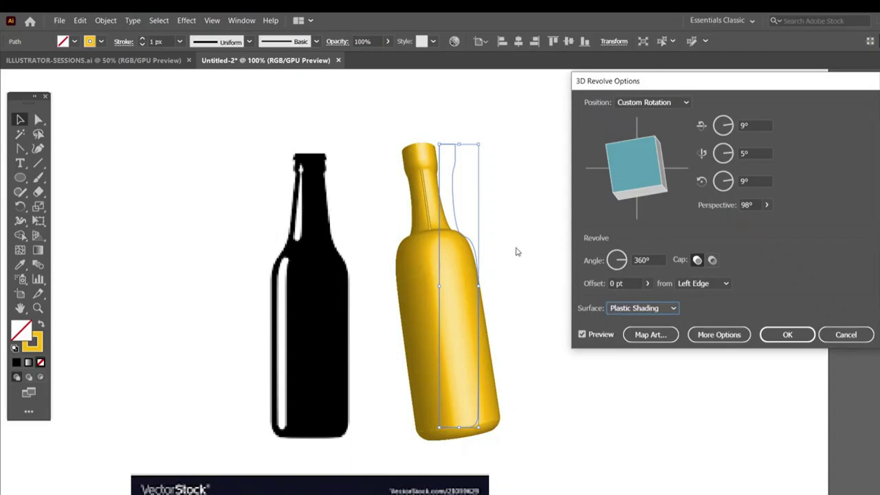
Try a revolve offset of about 189 pt on the bottle, and return the offset to 0 pt.
click(713, 260)
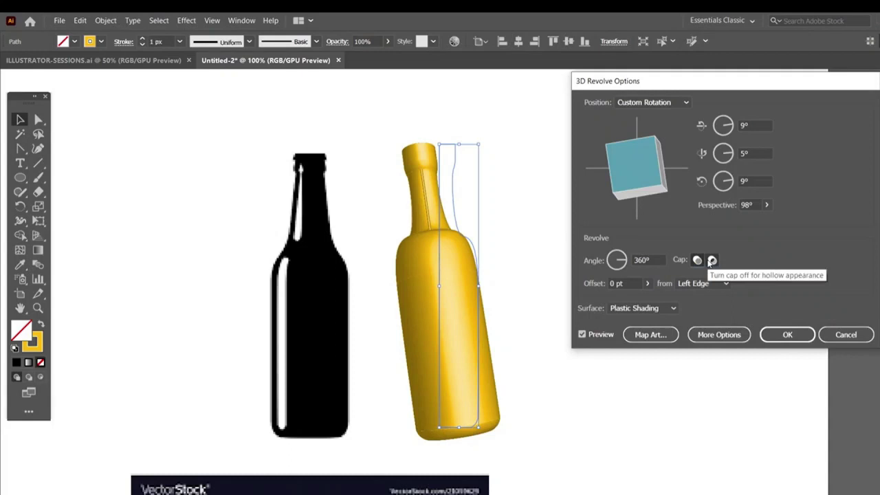
click(647, 283)
drag(602, 300, 610, 302)
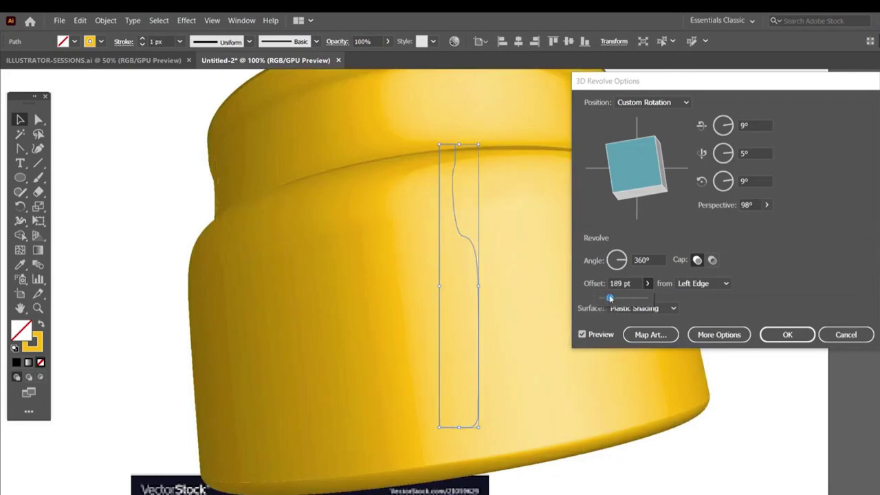
drag(609, 298, 589, 307)
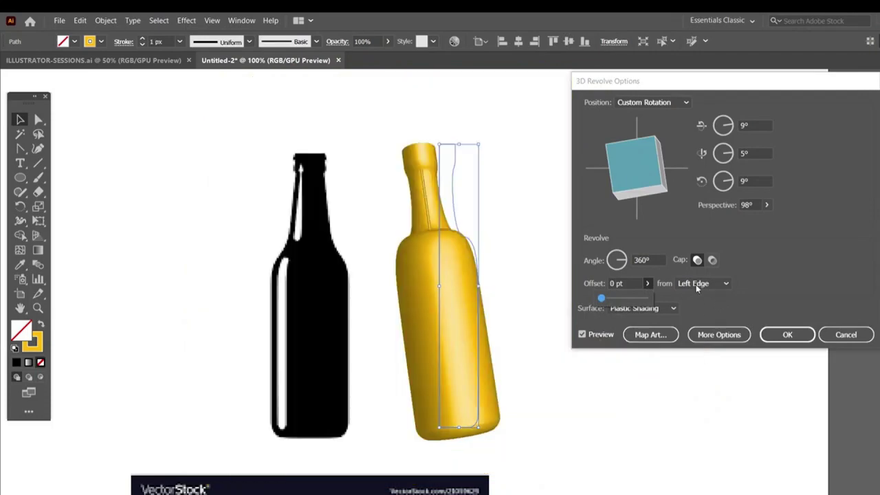
Try revolving from the Right Edge, switch back to the Left Edge, and apply the 3D Revolve effect.
click(699, 285)
click(704, 310)
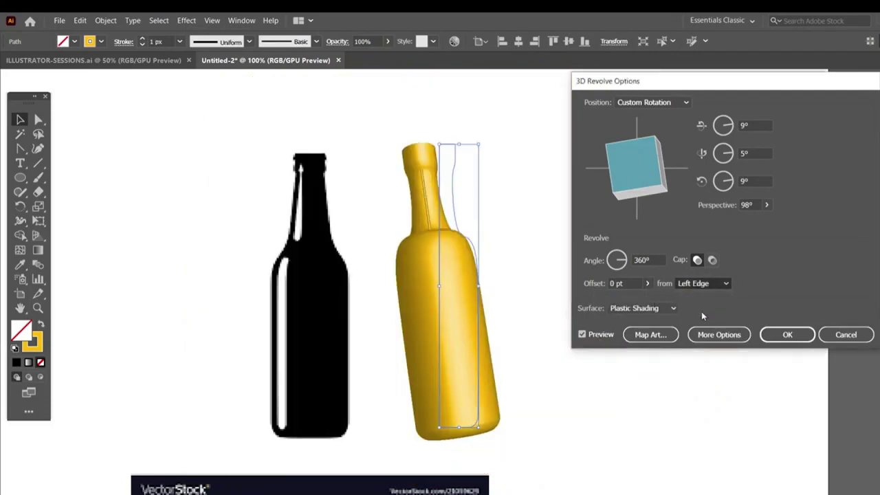
click(685, 288)
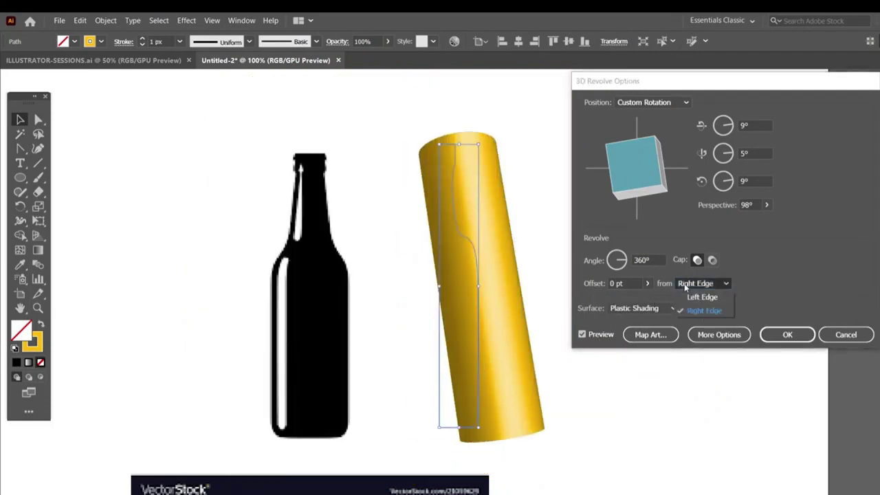
click(701, 309)
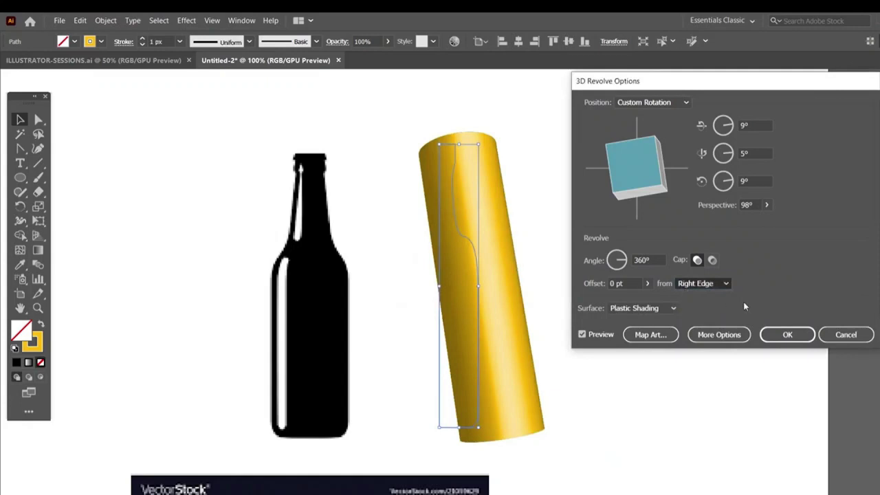
key(Up)
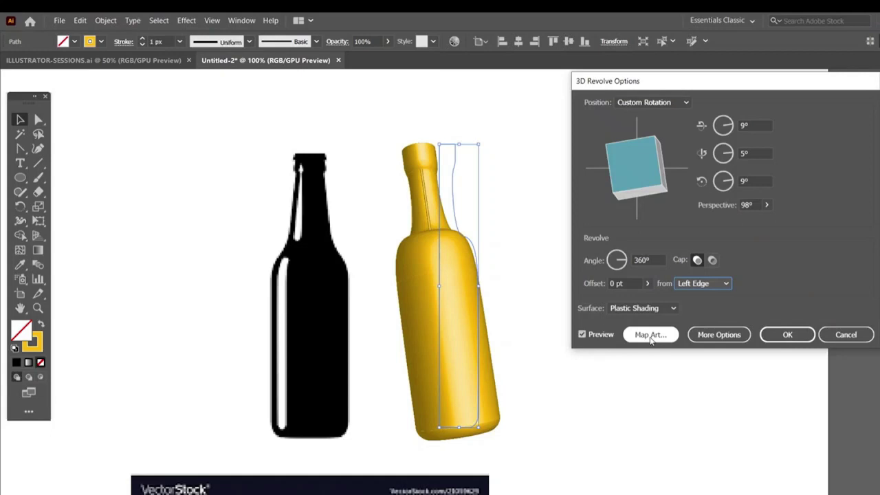
click(784, 336)
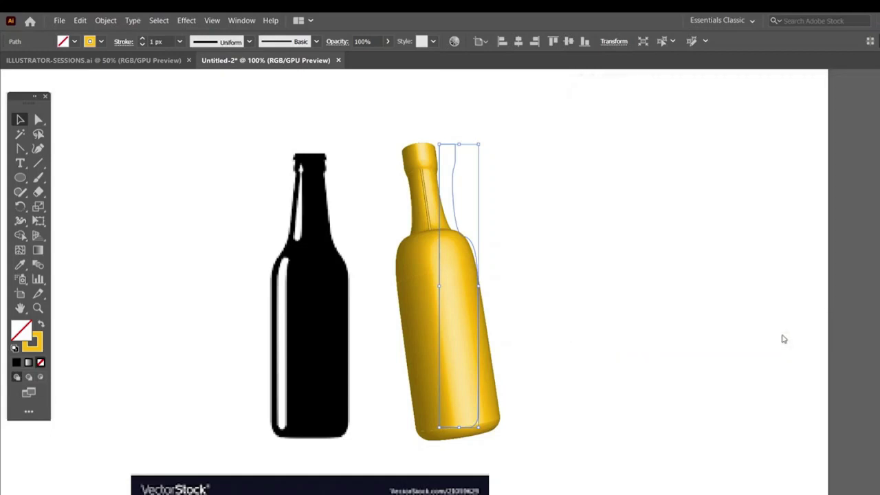
click(660, 309)
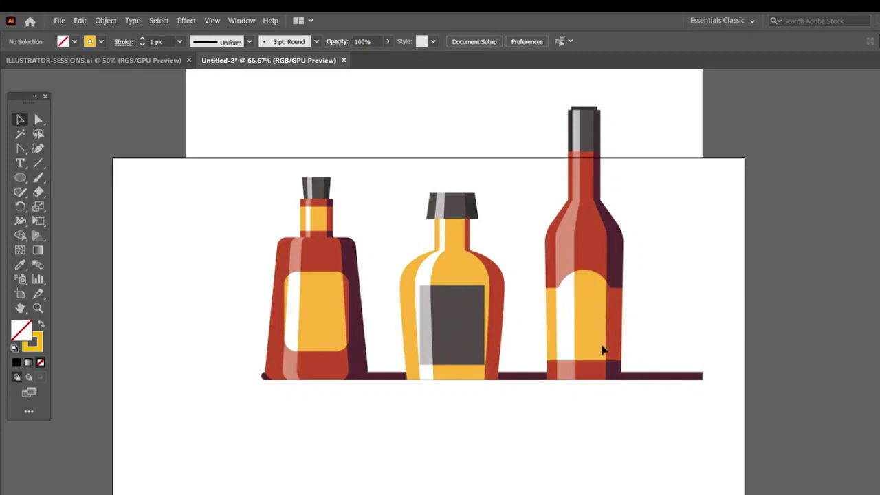
Trace the right half of the tall red bottle's cap with the Pen tool, starting at its top centre.
key(ctrl+equal)
key(ctrl+equal)
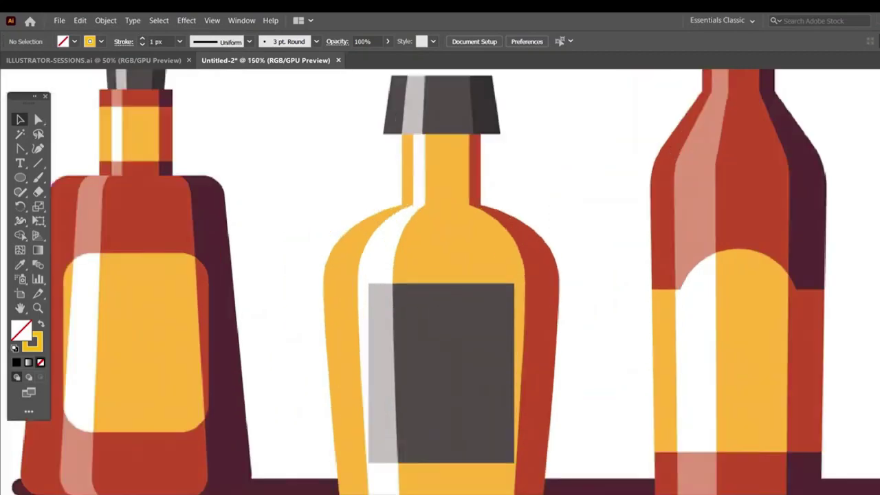
drag(753, 253, 282, 437)
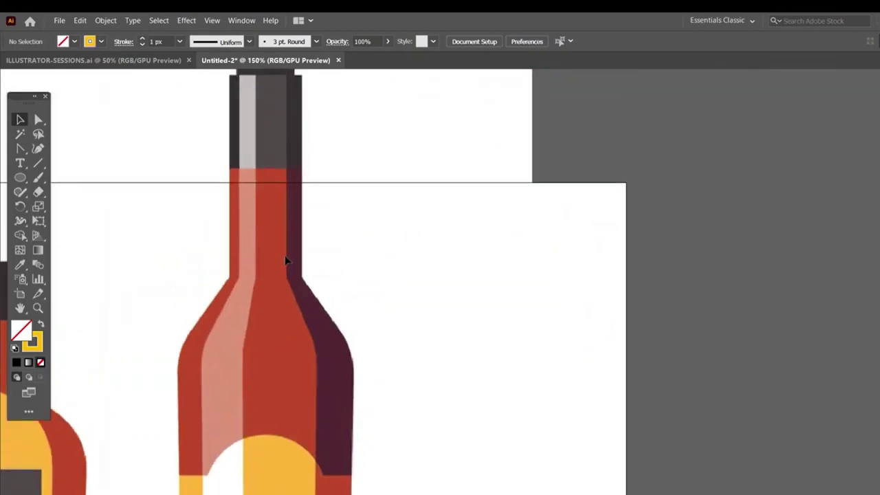
drag(287, 260, 279, 337)
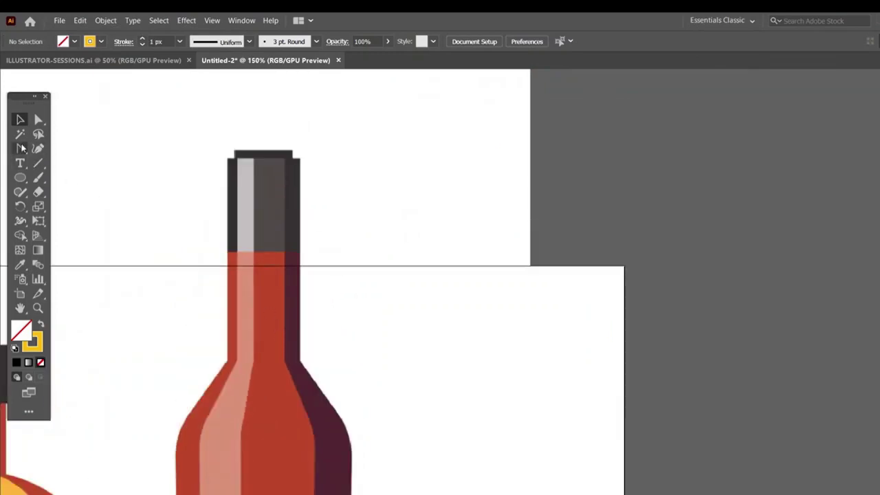
drag(21, 148, 66, 147)
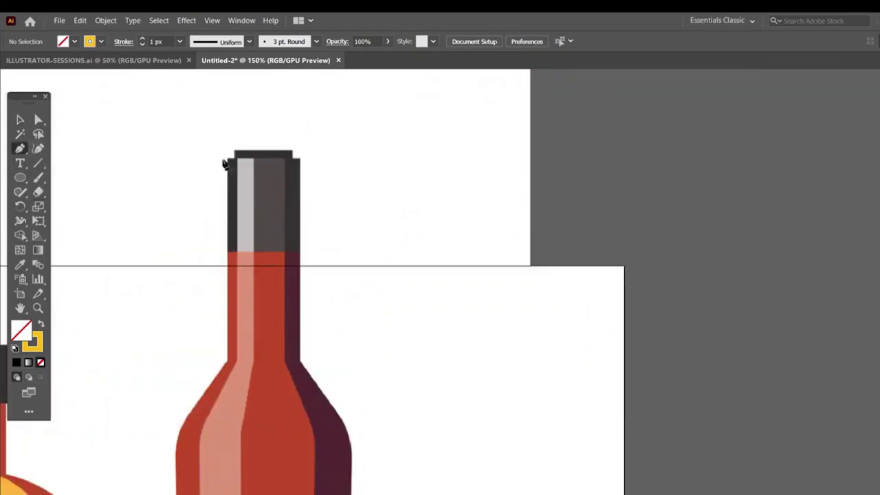
click(261, 151)
click(293, 152)
click(292, 159)
click(299, 159)
click(300, 252)
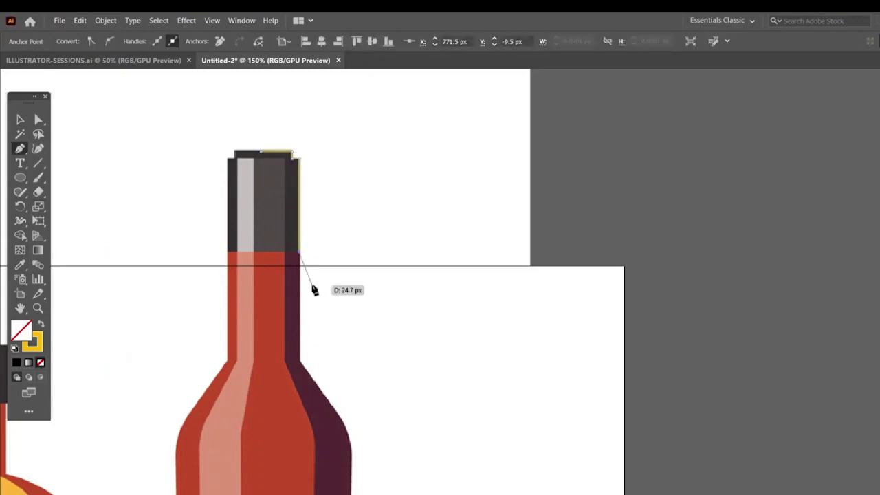
Continue the path straight down the red bottle's neck and curve it around the right shoulder.
key(ctrl+equal)
key(ctrl+equal)
key(ctrl+minus)
key(ctrl+minus)
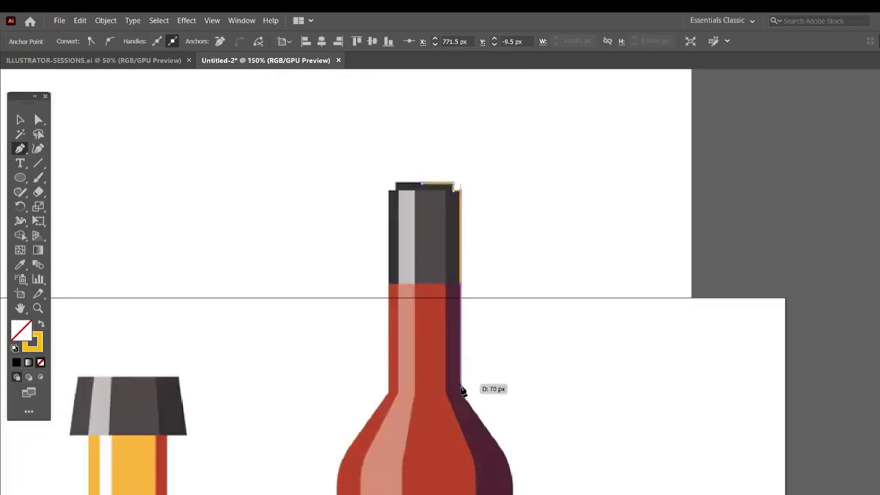
click(460, 394)
key(ctrl+minus)
key(ctrl+equal)
drag(473, 355, 476, 389)
key(ctrl+minus)
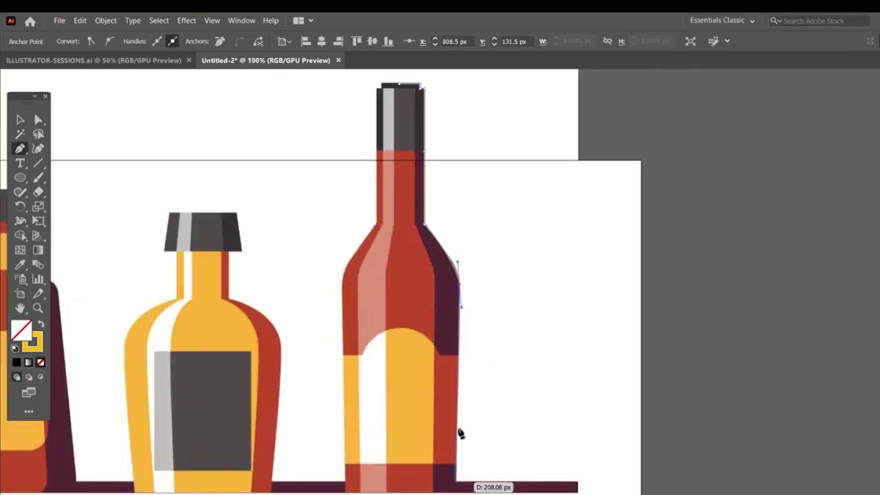
Extend the path down the side to the base centre and close it at the cap's top centre.
scroll(460, 440, down, 2)
click(458, 446)
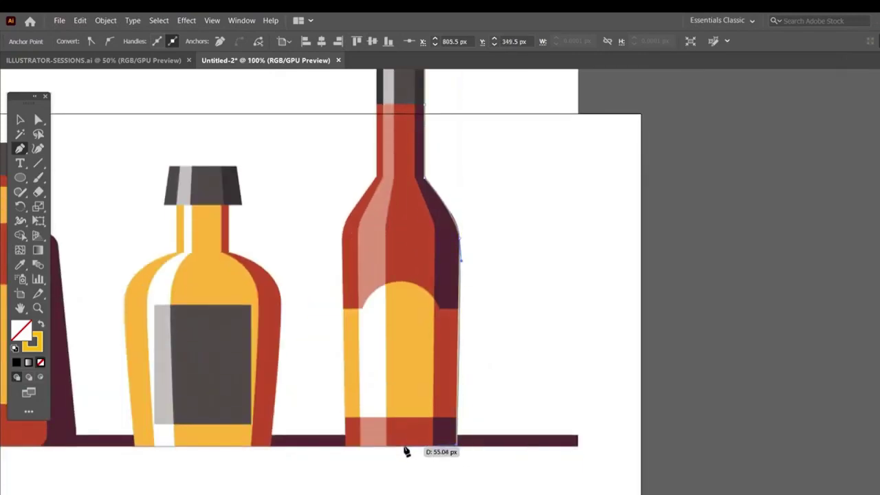
click(404, 447)
scroll(350, 220, up, 6)
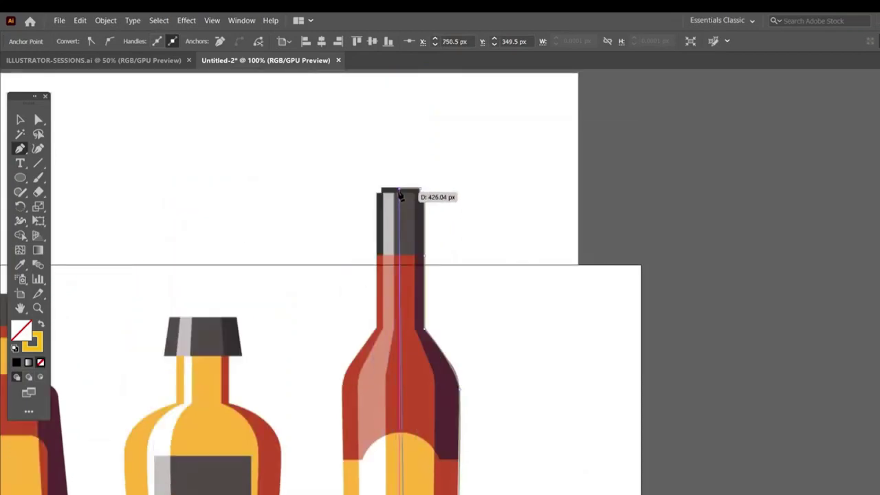
click(400, 191)
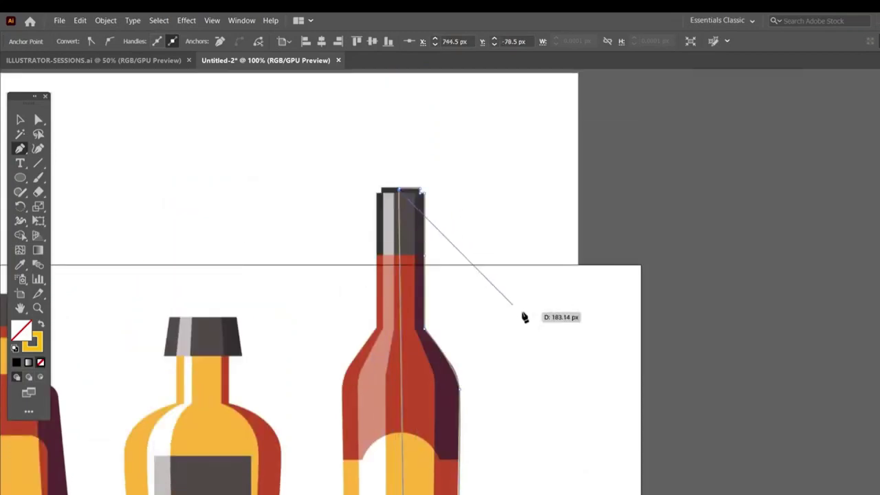
scroll(525, 314, down, 4)
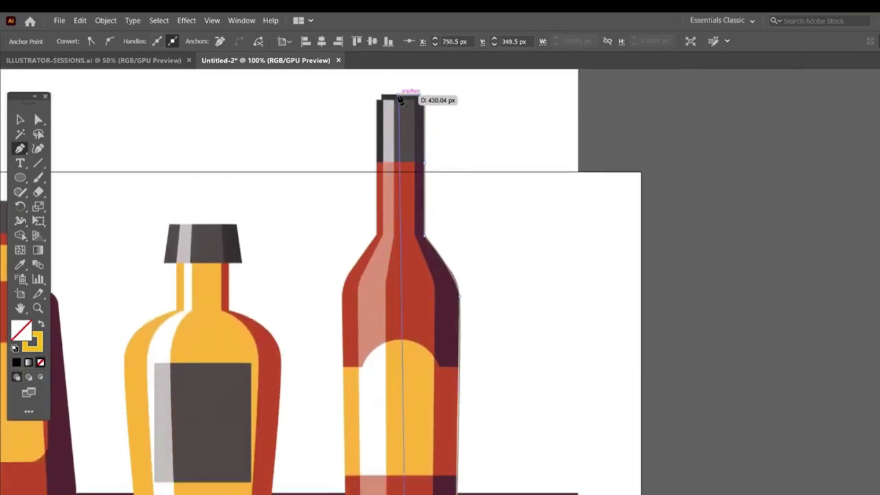
click(406, 94)
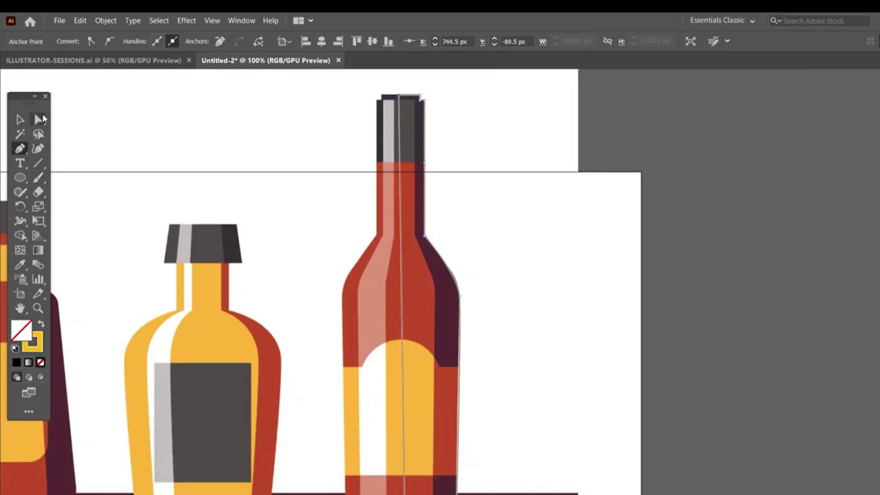
Switch to the Direct Selection tool and show the rulers to check the red bottle outline's alignment.
click(39, 119)
key(ctrl+plus)
key(ctrl+plus)
key(ctrl+plus)
key(ctrl+minus)
key(ctrl+minus)
key(ctrl+minus)
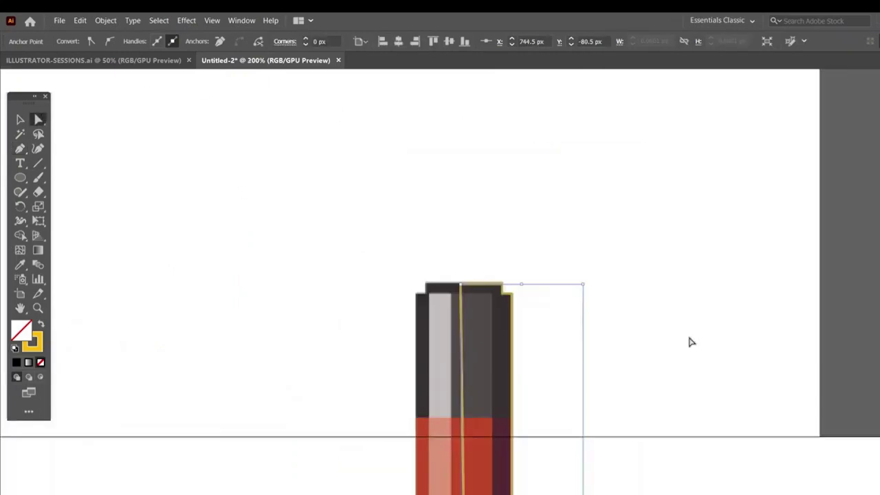
scroll(398, 240, down, 5)
scroll(399, 241, right, 2)
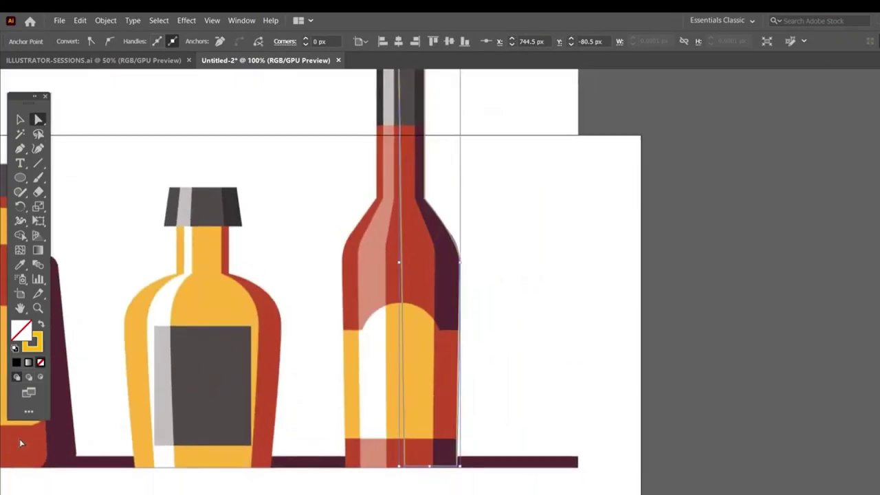
key(ctrl+r)
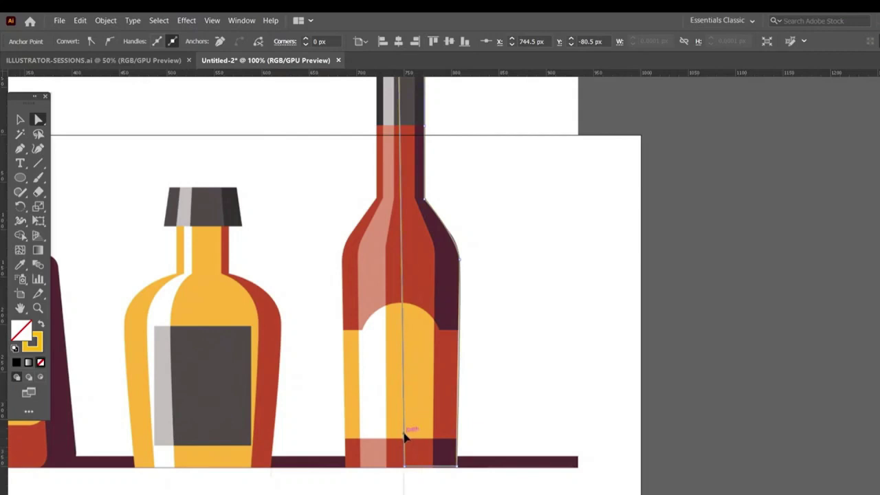
Try placing a vertical guide through the outline's base centre point, then undo it.
drag(404, 433, 404, 433)
drag(441, 386, 430, 482)
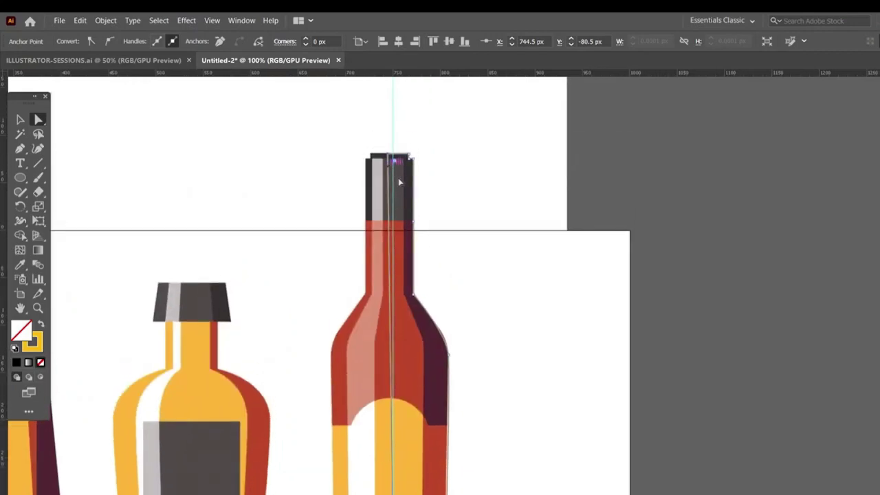
key(ctrl+z)
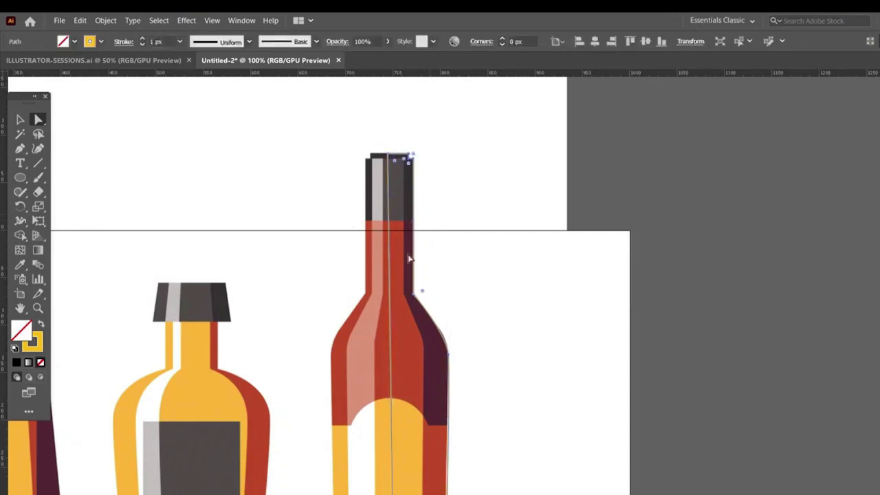
Move the outline's base-centre anchor left so it lies directly below the cap's top centre.
scroll(389, 257, down, 4)
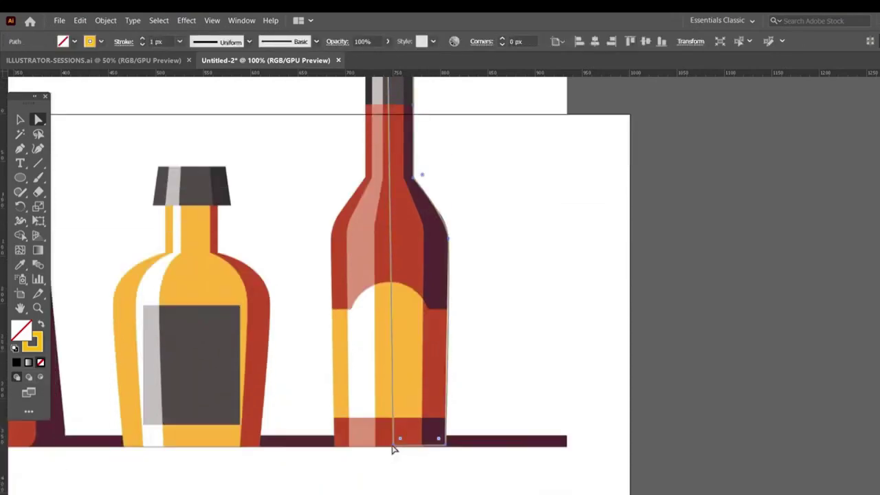
click(399, 459)
drag(393, 446, 388, 447)
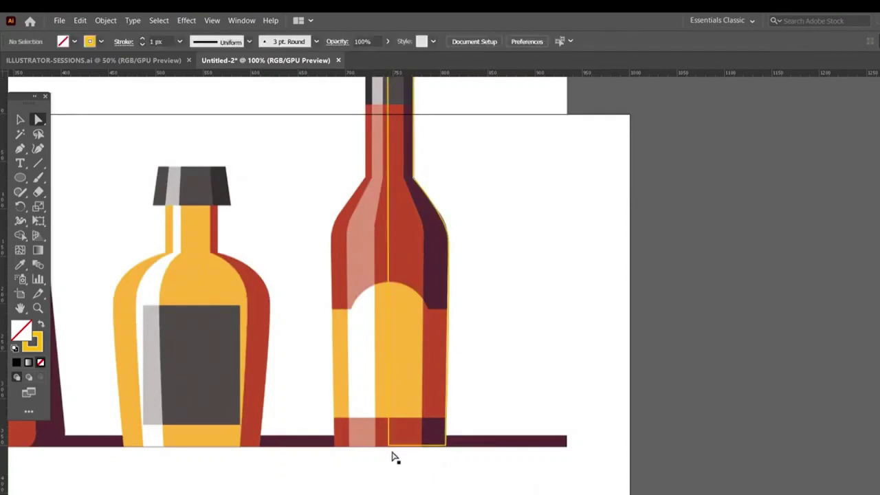
Lower both base anchors of the outline to Y 350.5 px, in line with the red bottle's bottom edge.
click(390, 448)
key(ctrl+plus)
key(ctrl+plus)
key(ctrl+plus)
key(ctrl+plus)
key(ctrl+plus)
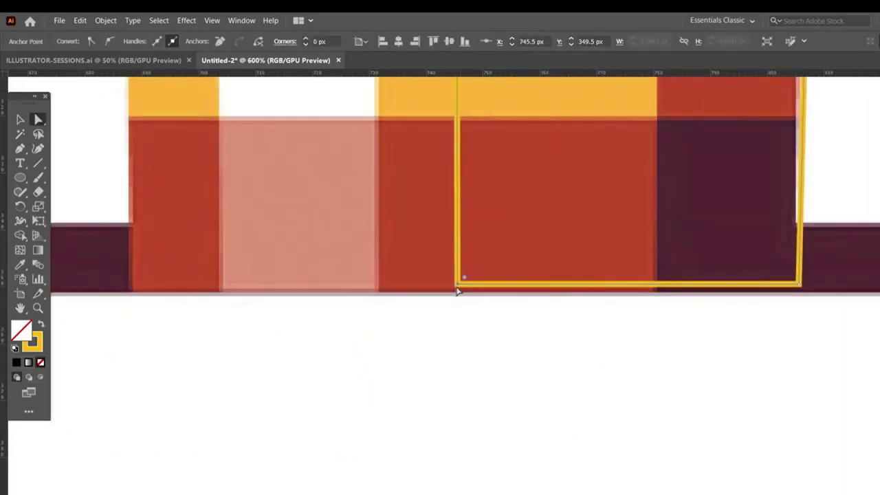
drag(457, 285, 458, 295)
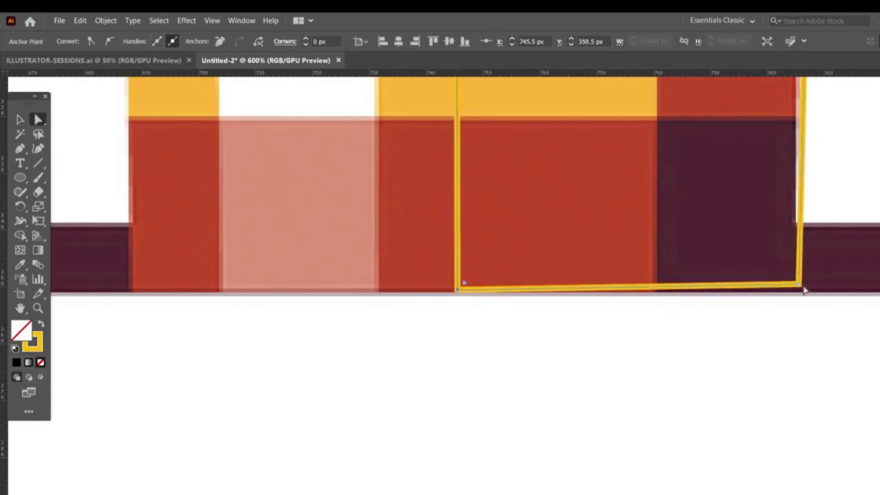
drag(799, 285, 799, 292)
Cut the outline with the Scissors tool on its outer edge and centre line where the cap meets the red neck.
key(ctrl+minus)
key(ctrl+minus)
key(ctrl+minus)
scroll(804, 317, up, 12)
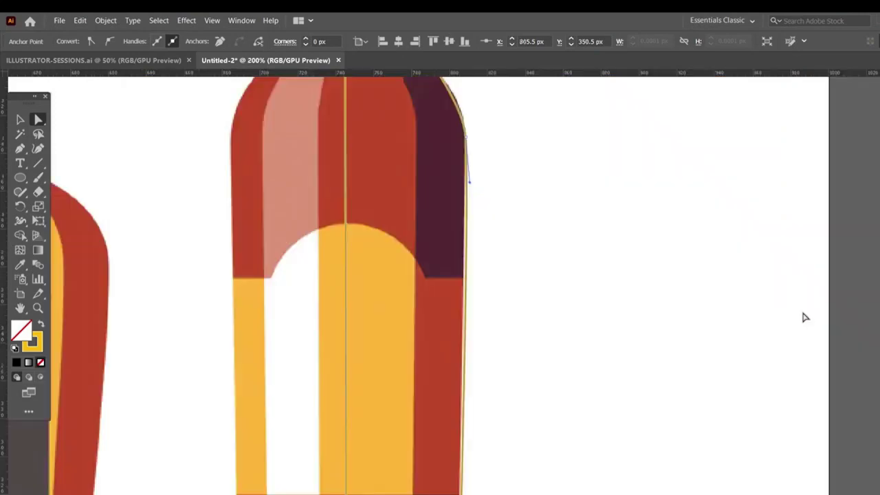
scroll(804, 317, up, 5)
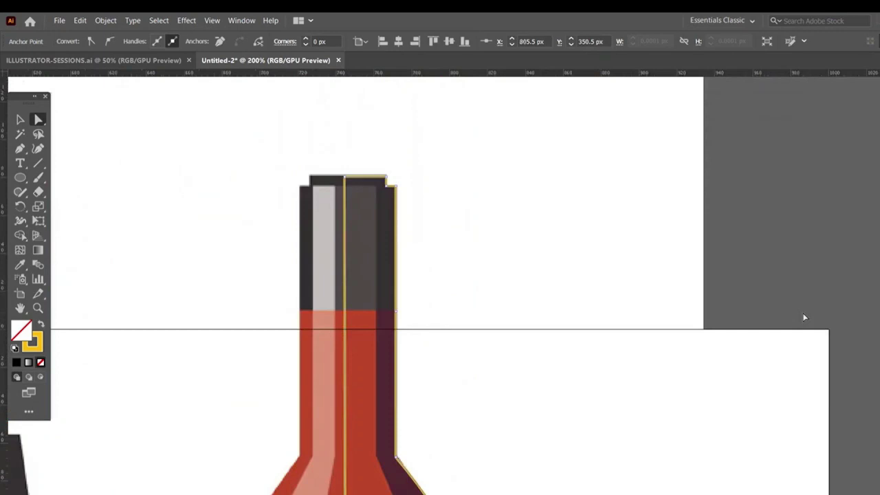
key(ctrl+plus)
key(ctrl+plus)
key(ctrl+plus)
scroll(444, 285, left, 2)
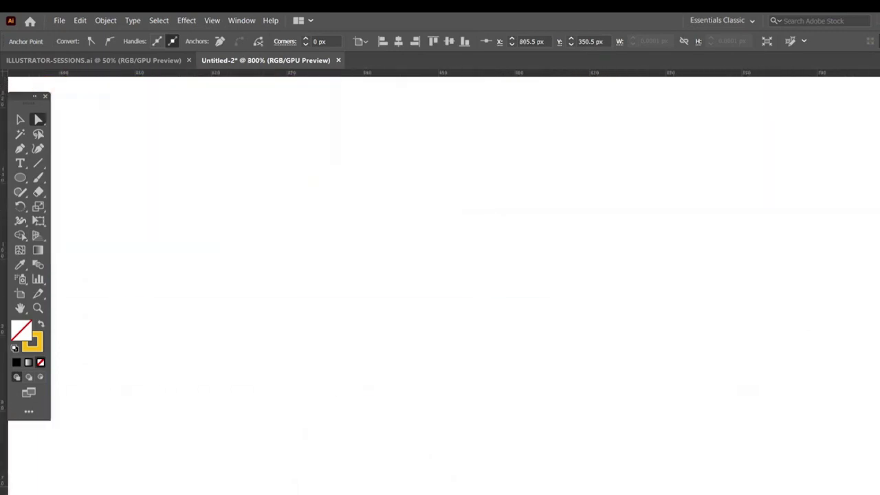
scroll(444, 285, right, 3)
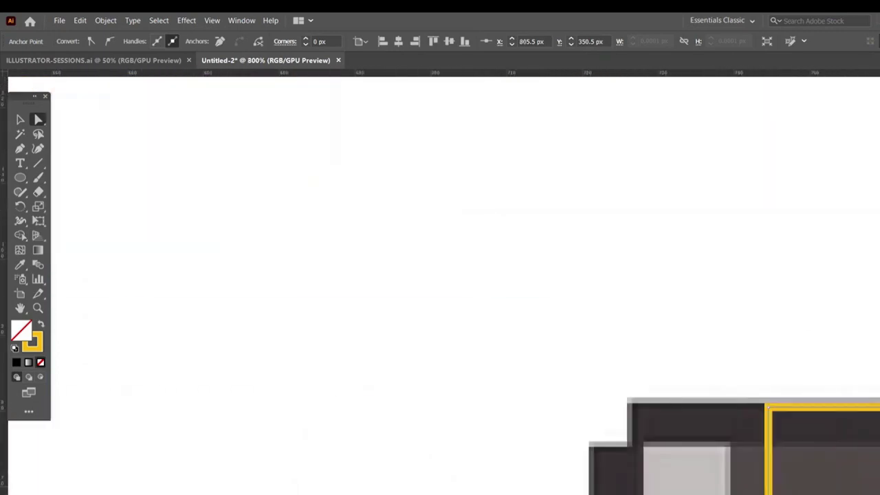
scroll(495, 429, right, 10)
scroll(537, 400, down, 3)
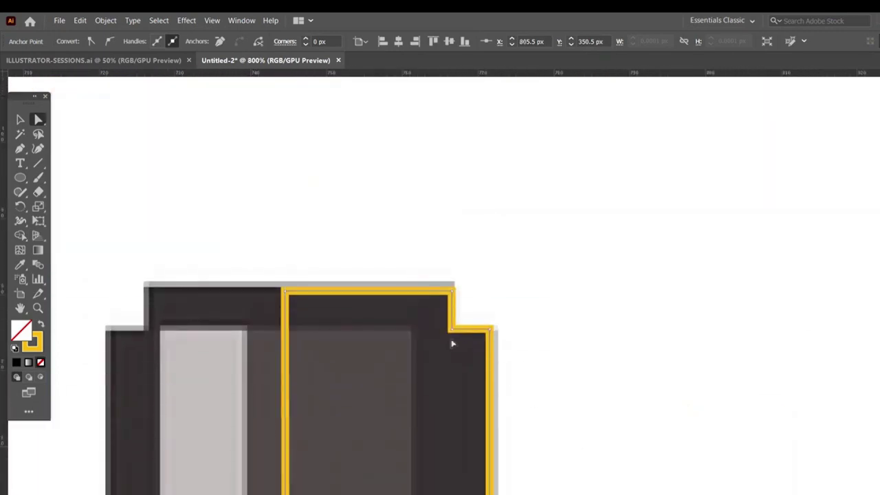
key(ctrl+minus)
key(ctrl+minus)
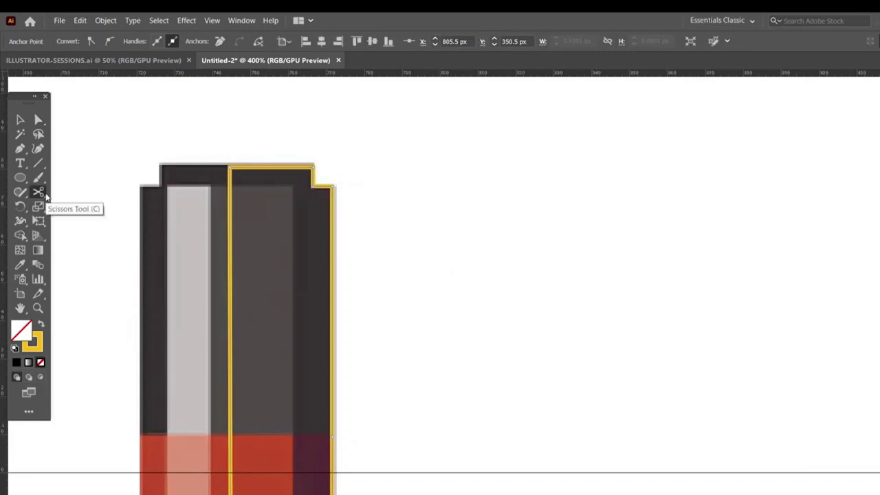
click(44, 195)
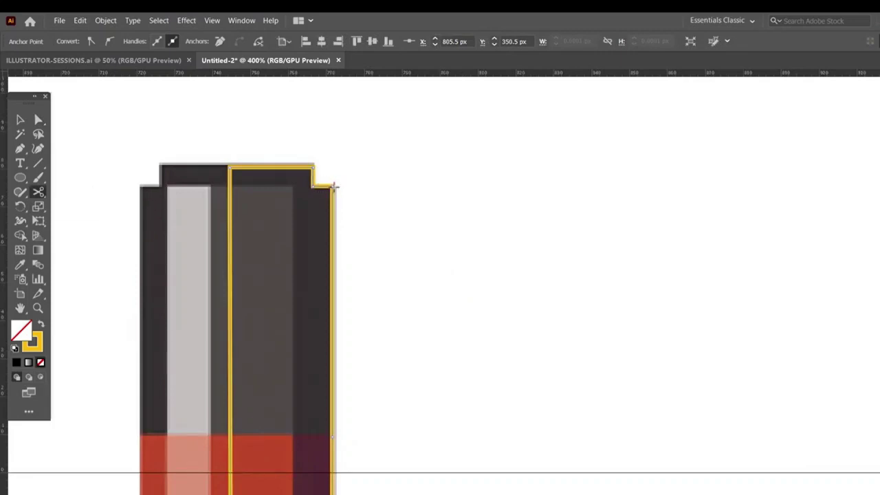
scroll(364, 341, down, 2)
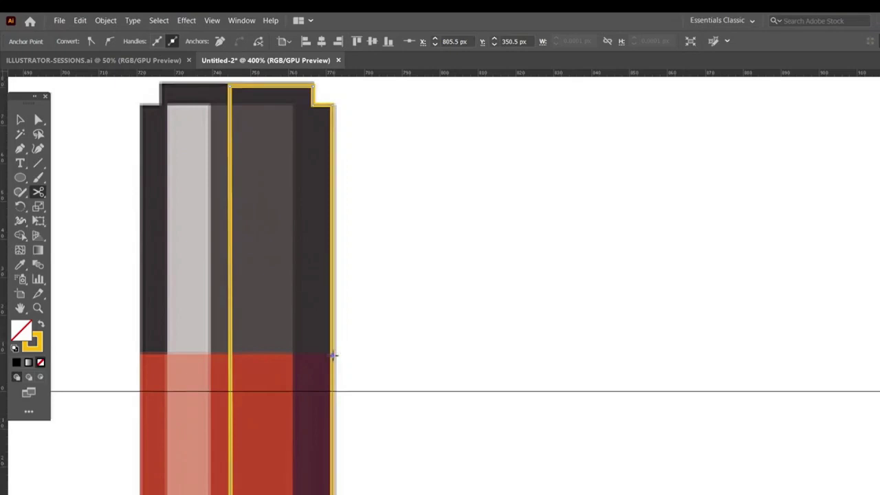
click(333, 353)
click(231, 352)
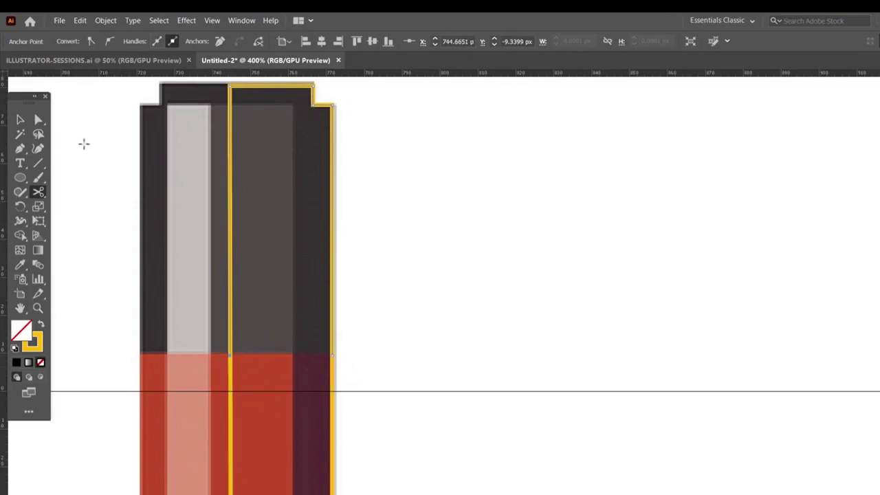
Try moving the cut cap outline slightly upward to test its separation from the body, then undo the move.
key(a)
click(22, 120)
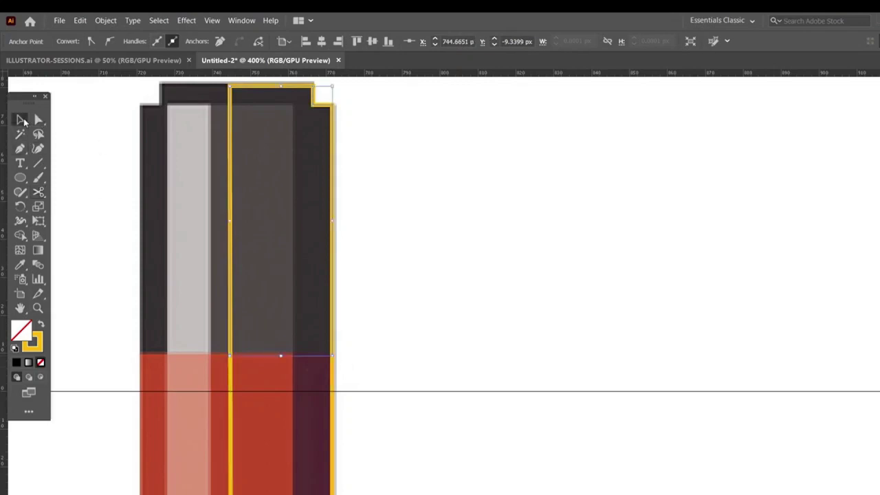
click(232, 276)
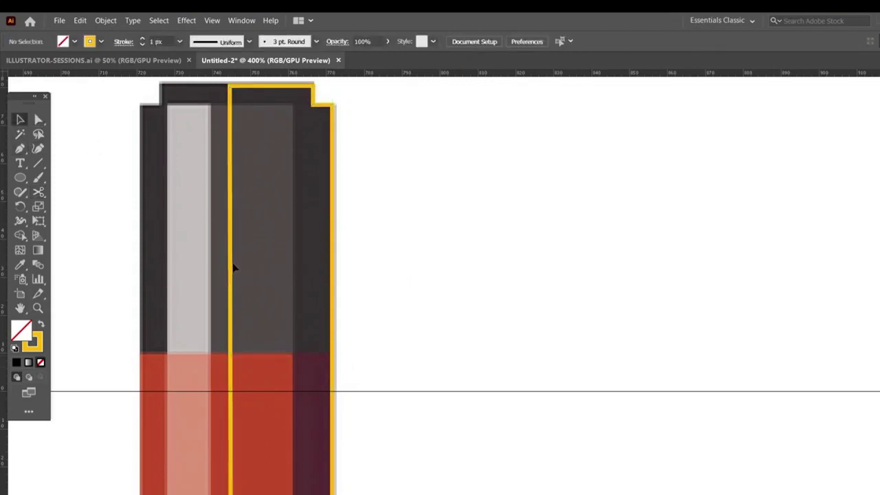
drag(230, 269, 230, 256)
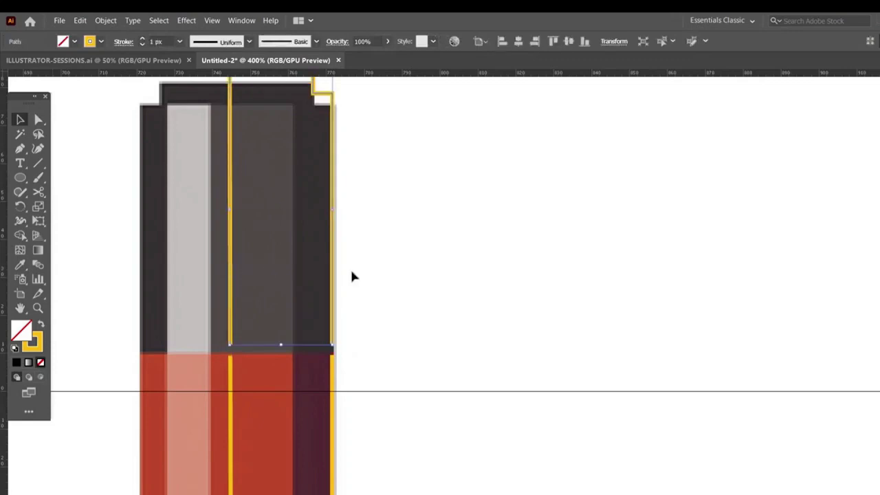
key(ctrl+z)
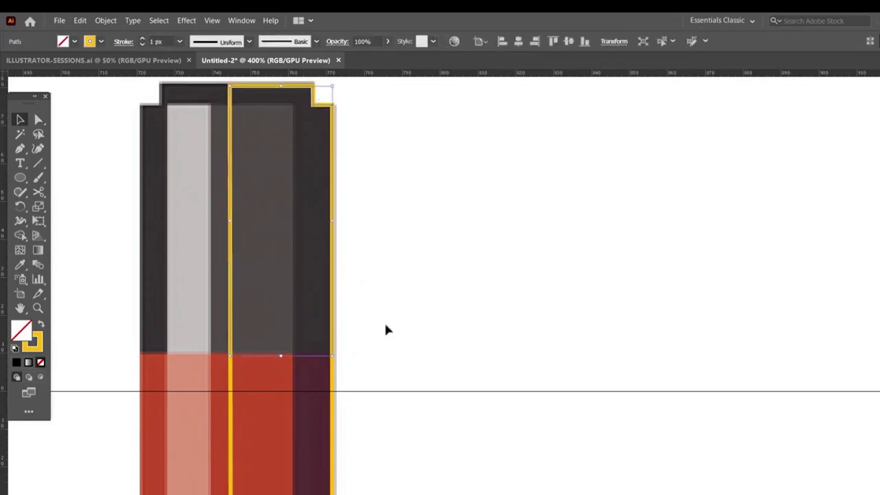
Select the cap and body outlines together and group them.
key(ctrl+minus)
key(ctrl+minus)
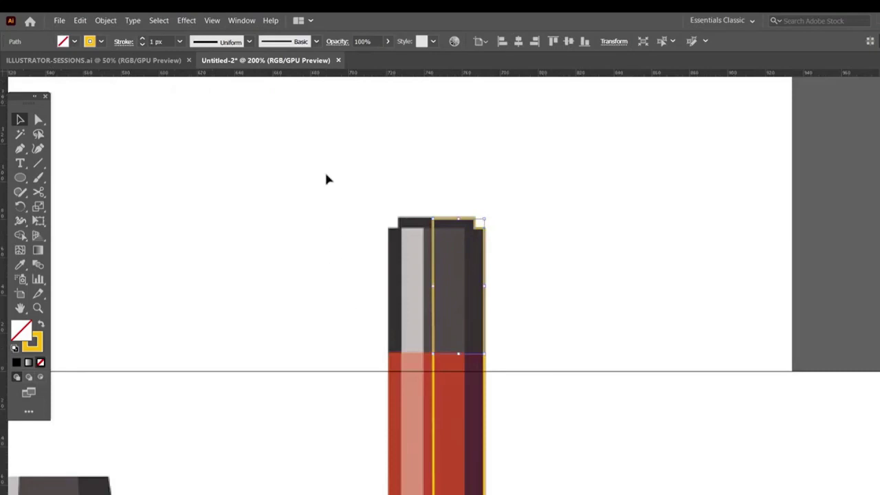
drag(326, 174, 556, 492)
scroll(491, 367, down, 1)
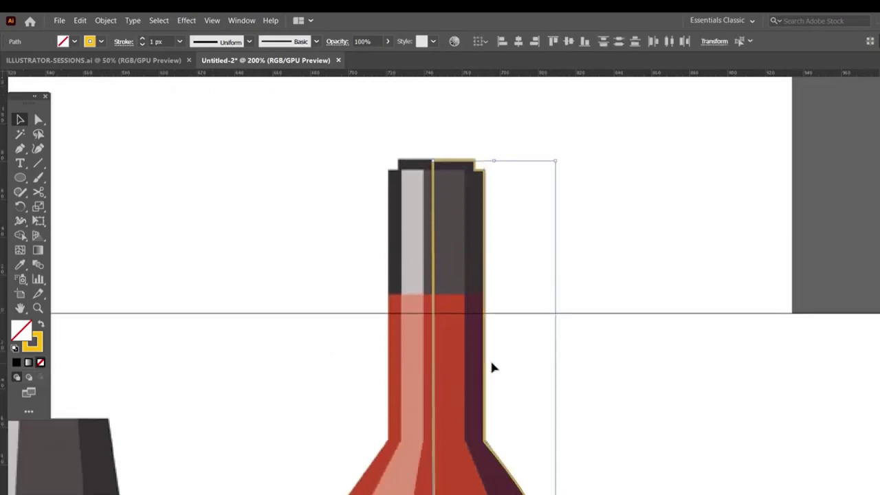
key(ctrl+minus)
key(ctrl+minus)
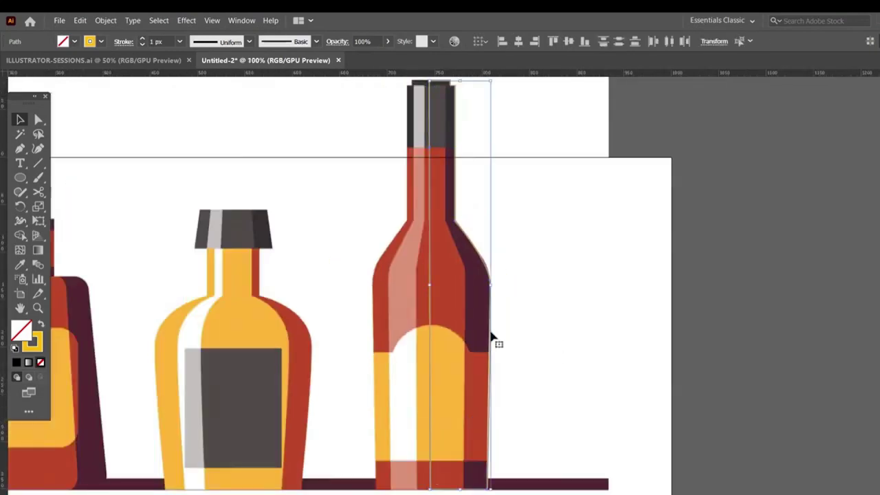
right_click(491, 336)
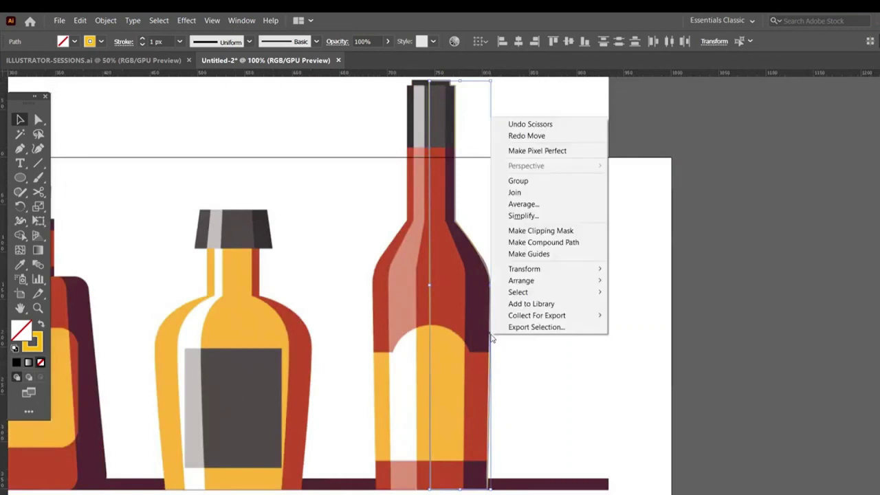
click(519, 181)
click(645, 205)
Select only the cap outline within the group and set its stroke colour to green 268767.
key(ctrl+plus)
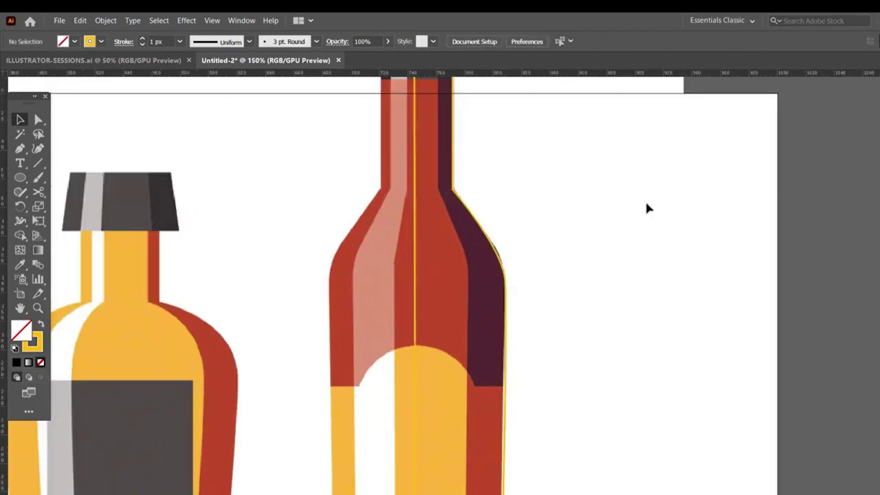
key(ctrl+plus)
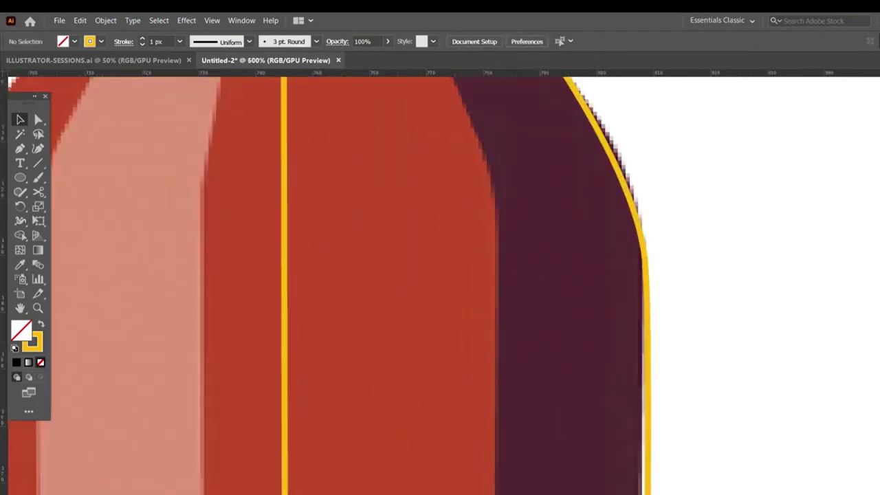
scroll(444, 285, up, 9)
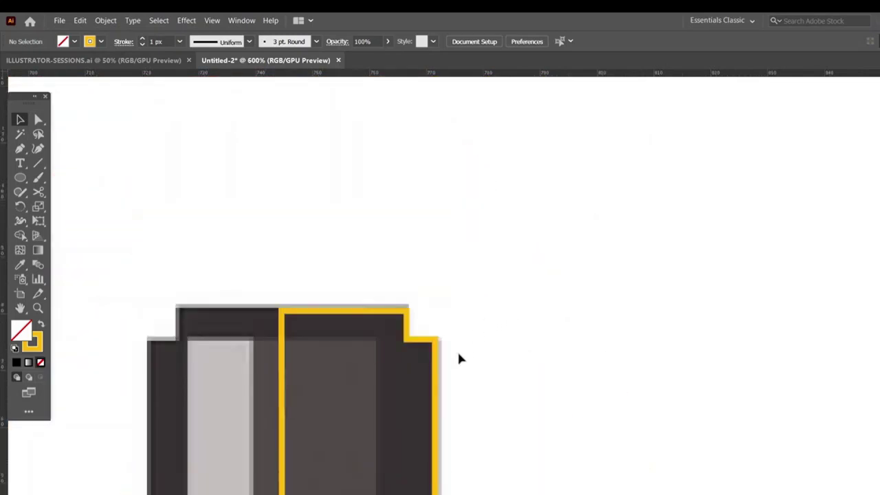
click(436, 358)
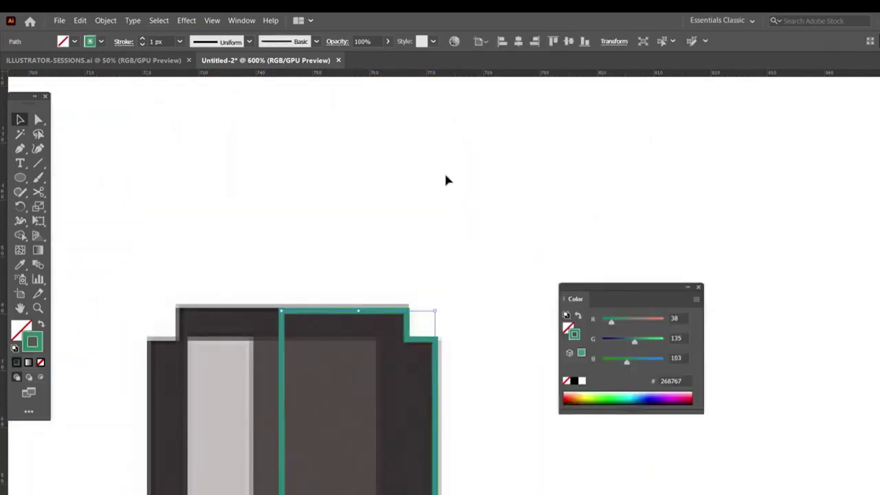
key(ctrl+minus)
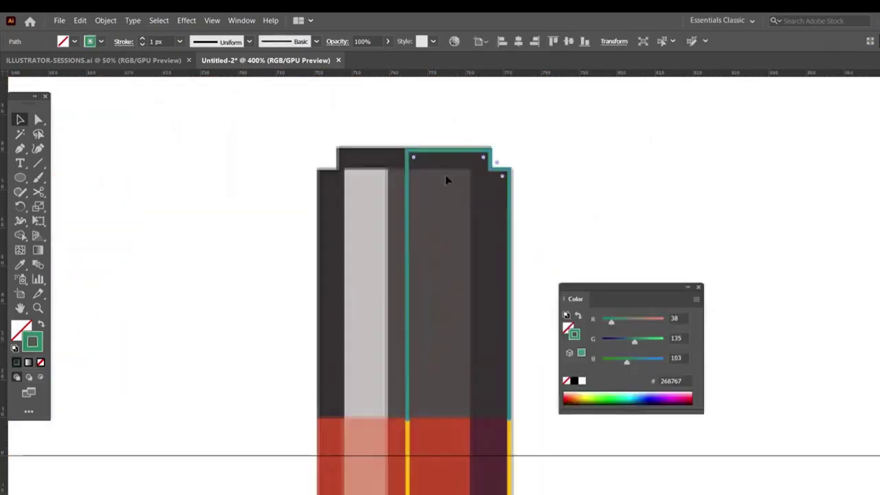
key(ctrl+minus)
key(ctrl+minus)
key(ctrl+minus)
key(ctrl+minus)
key(ctrl+minus)
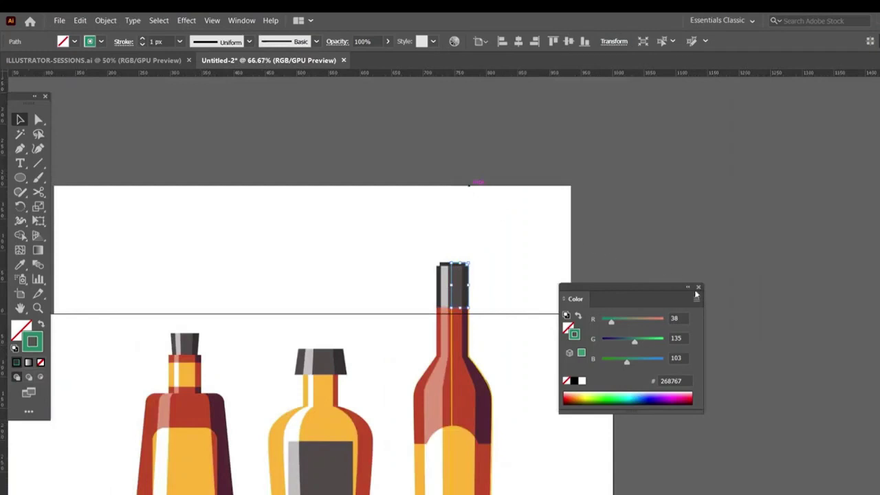
click(698, 288)
Try a 360° 3D Revolve on the grouped cap and body outlines, rotated to -2°, -10° and 0°.
scroll(696, 291, down, 1)
drag(380, 195, 505, 494)
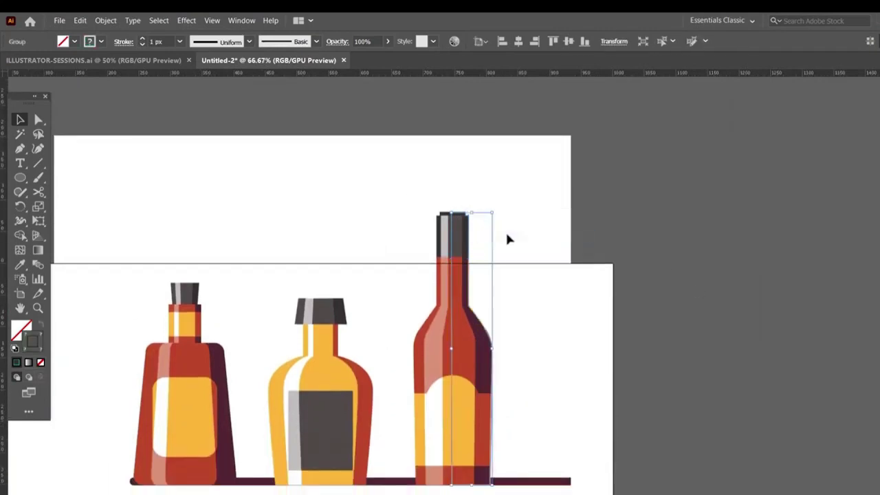
click(187, 20)
mouse_move(201, 97)
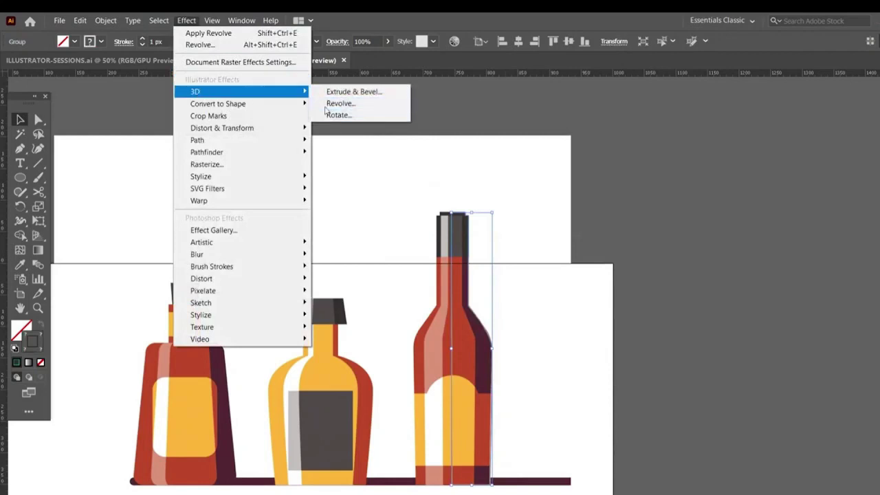
click(328, 103)
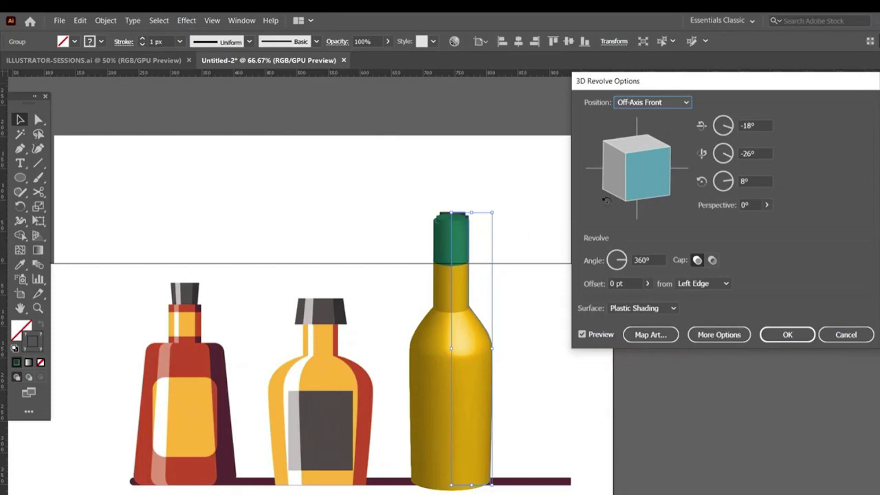
drag(649, 177, 635, 168)
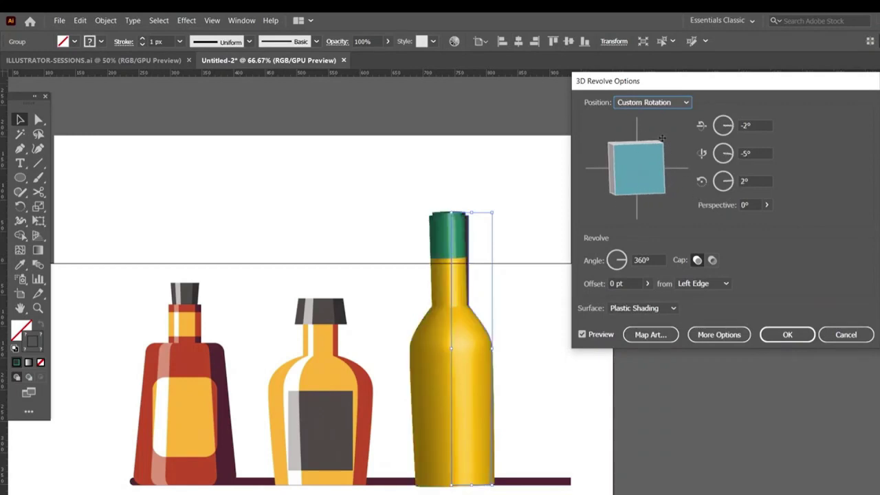
drag(665, 145, 621, 171)
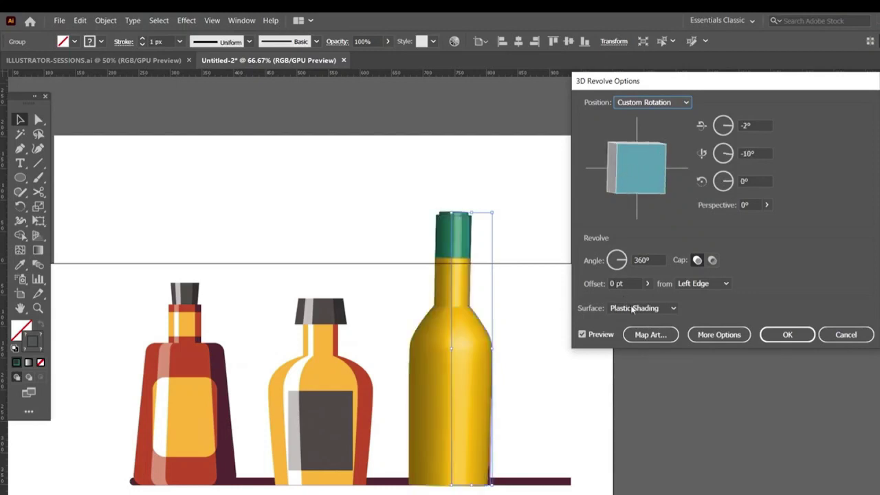
Show the additional revolve surface options and try moving the light source to the right edge of the shading sphere.
click(718, 334)
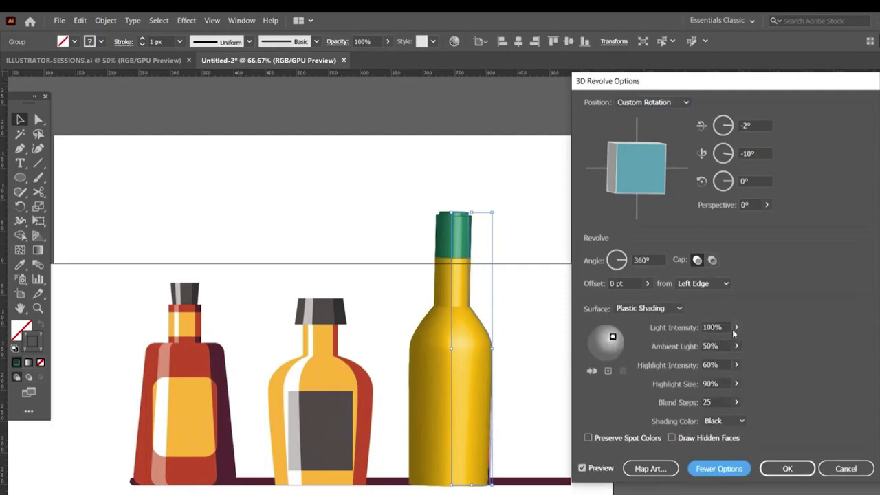
click(736, 344)
drag(611, 337, 623, 347)
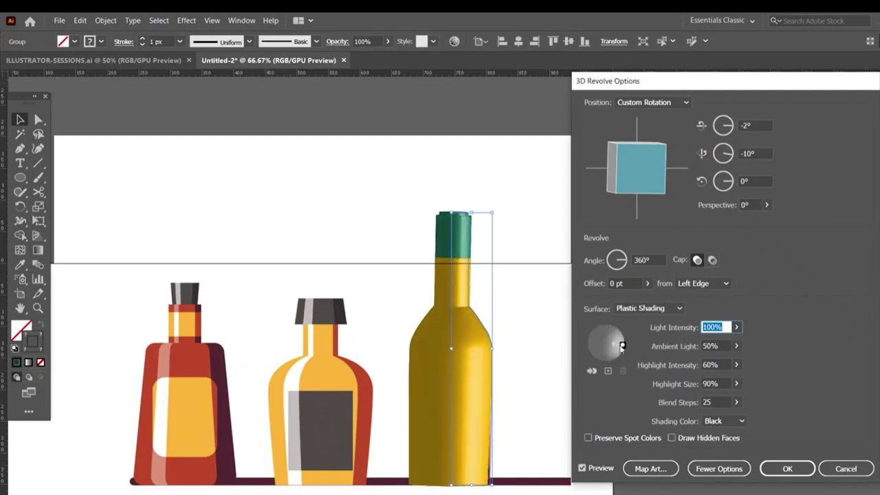
Try the Print symbol on surface 1 of 22 in Map Art, clear all mapped artwork, and cancel the revolve.
click(652, 470)
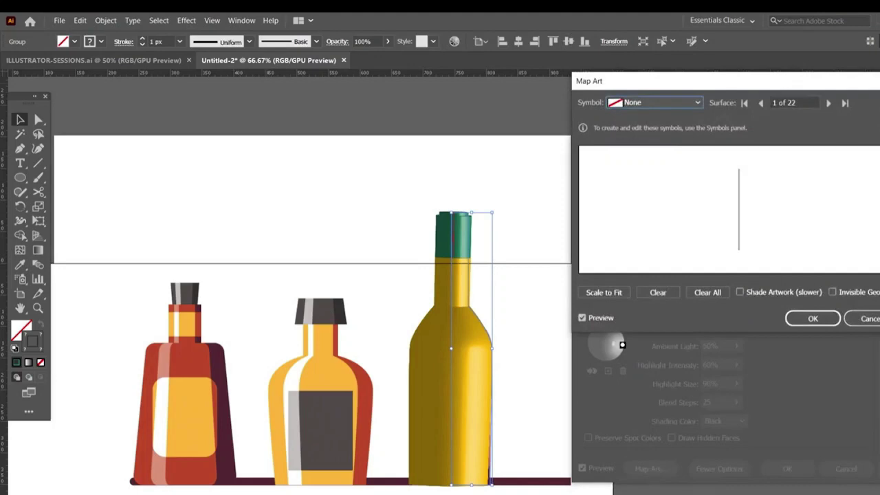
click(638, 105)
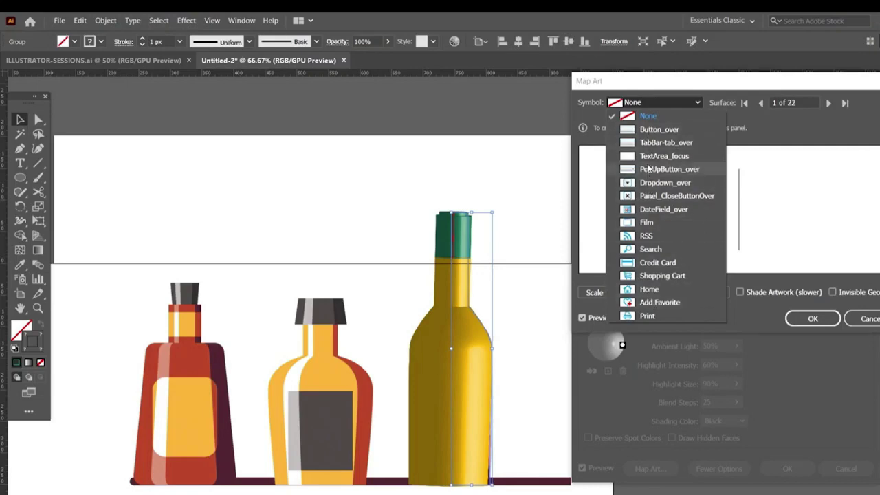
click(641, 316)
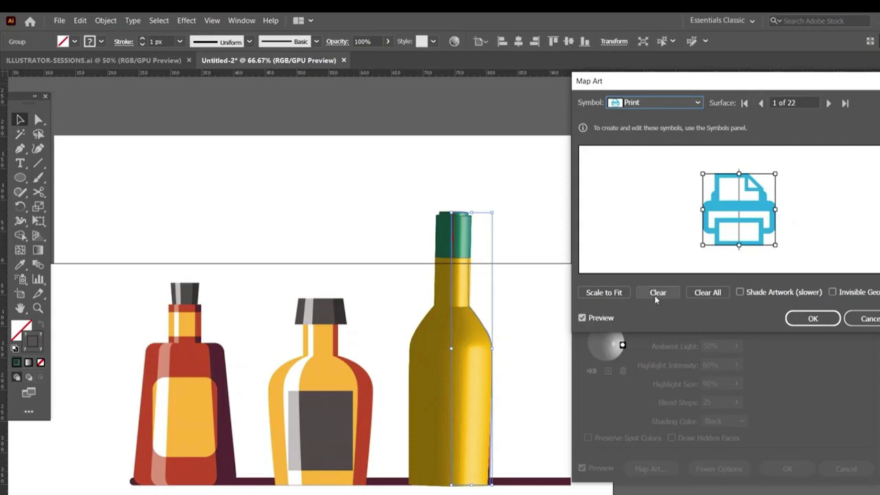
click(706, 293)
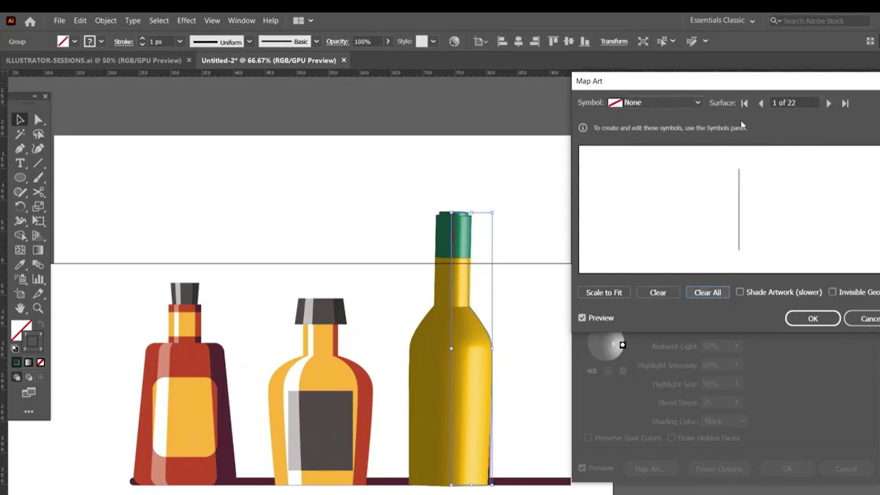
click(871, 321)
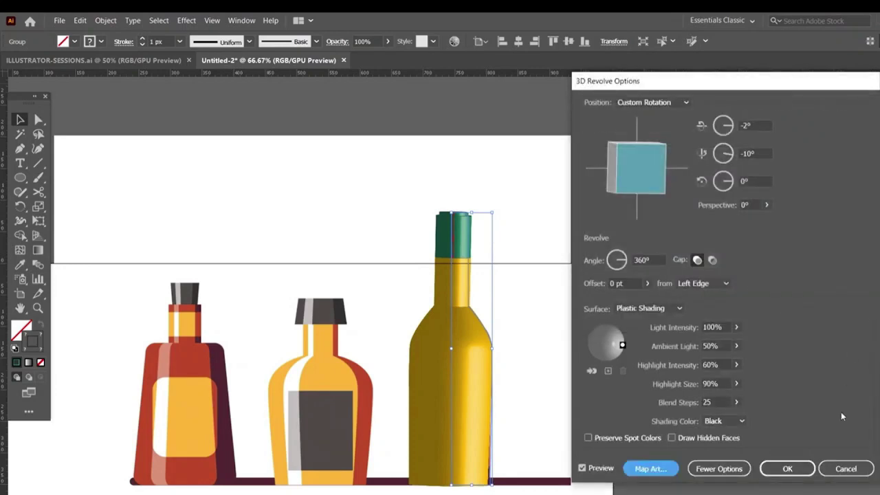
click(850, 468)
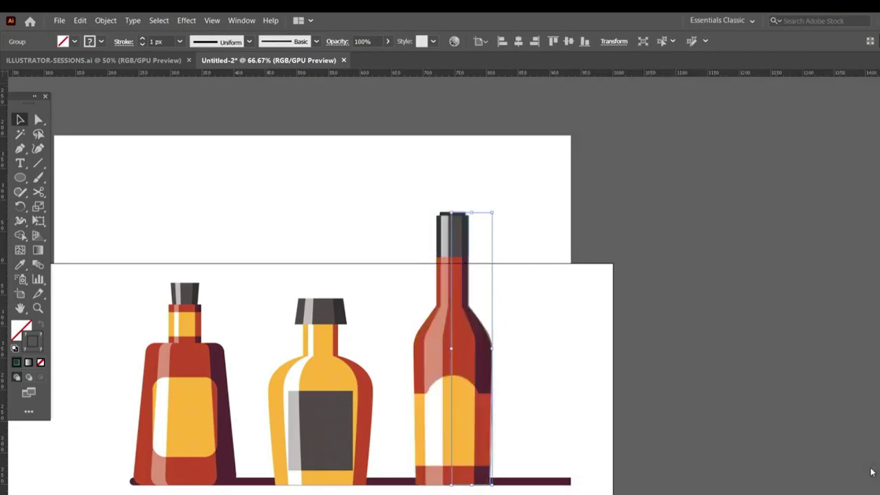
Try the 3D Revolve again on the grouped bottle outlines using the Off-Axis Front position.
key(ctrl+equal)
key(ctrl+equal)
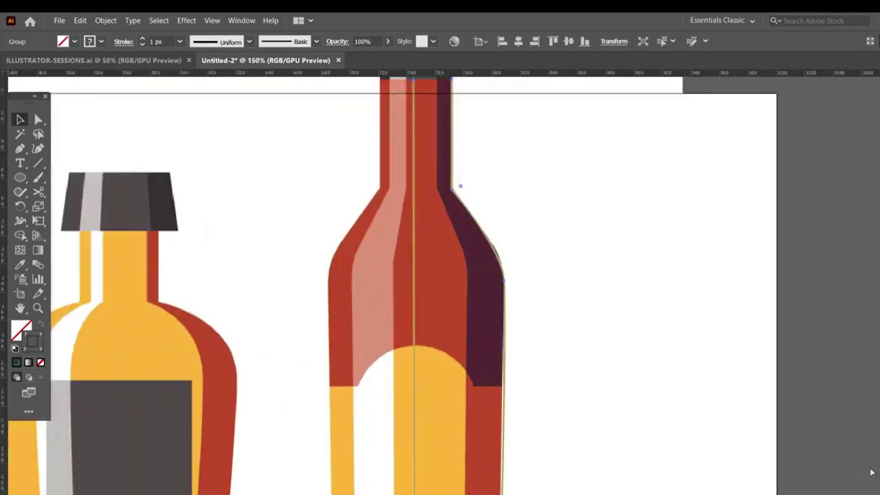
scroll(471, 158, up, 2)
scroll(471, 158, up, 2)
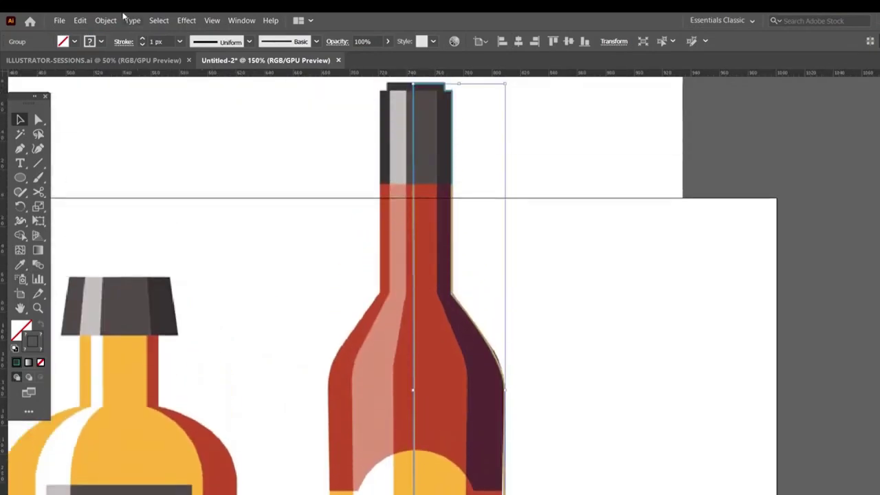
click(186, 20)
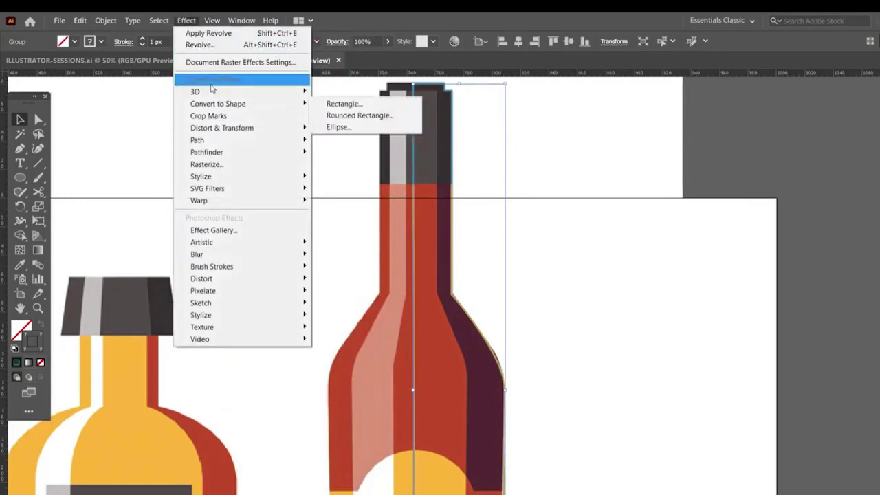
mouse_move(206, 92)
click(339, 104)
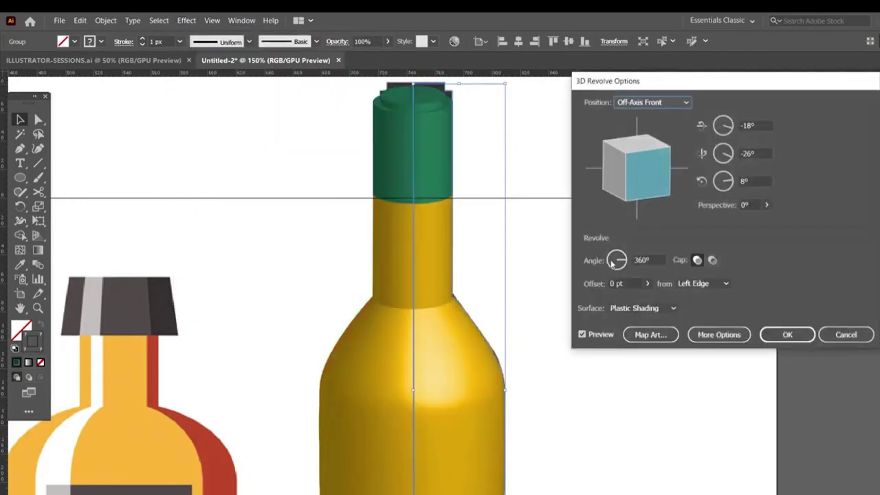
Examine the revolved bottle's surfaces one by one in Map Art, from the first through surface 15 of 22 on the body.
click(653, 335)
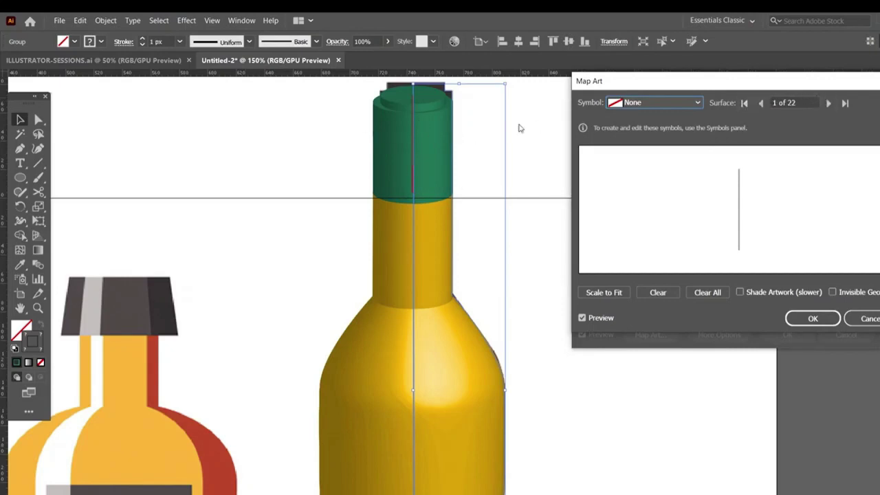
click(828, 103)
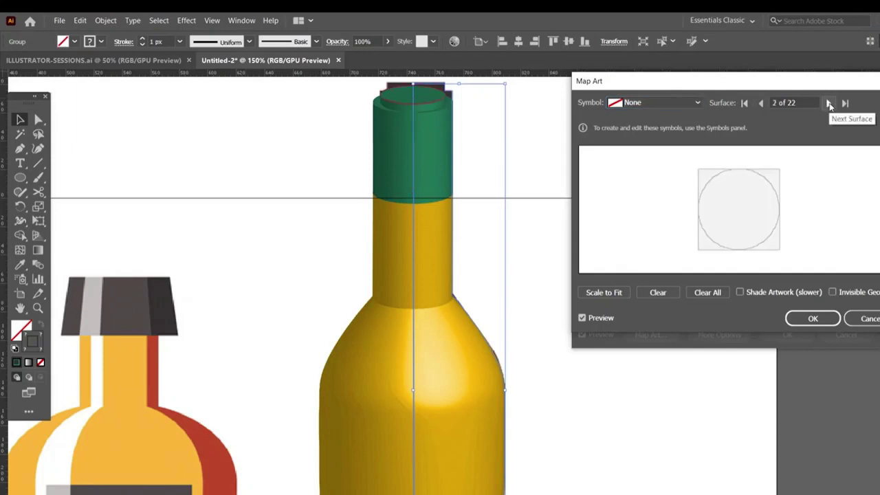
click(828, 103)
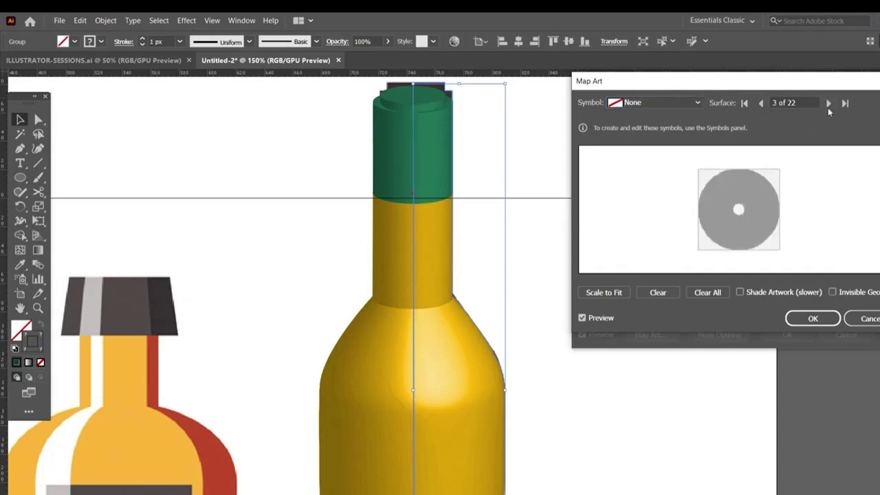
click(828, 103)
click(828, 103)
click(828, 103)
click(829, 104)
click(829, 104)
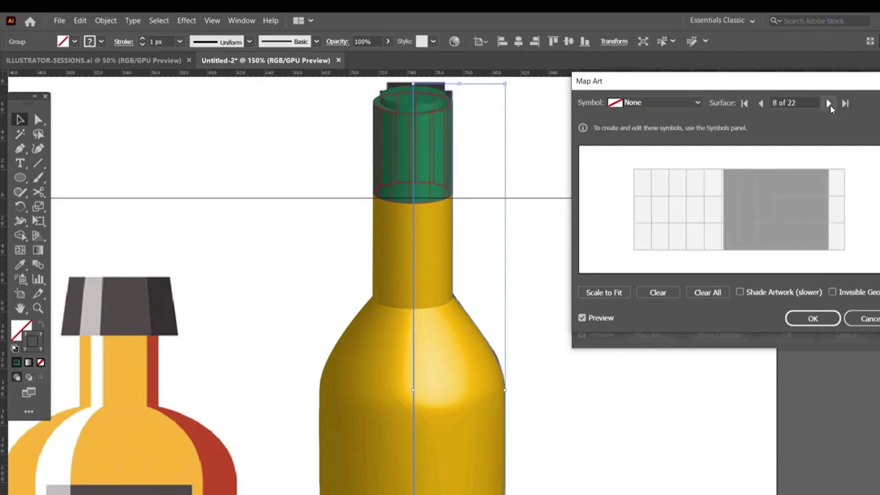
click(829, 104)
click(830, 104)
click(830, 104)
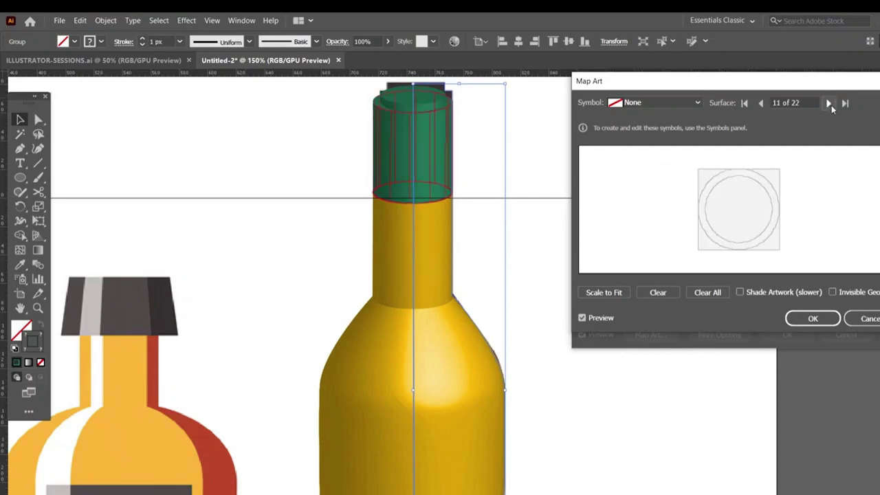
click(830, 103)
click(831, 105)
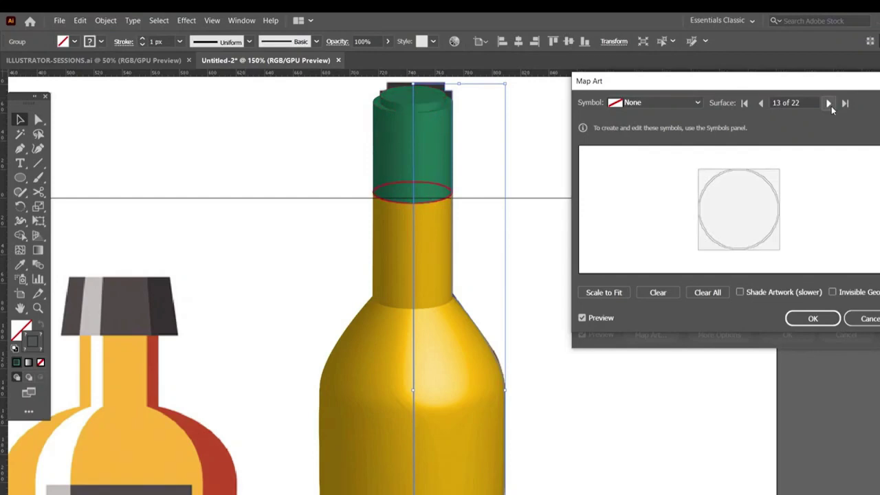
click(831, 106)
click(831, 106)
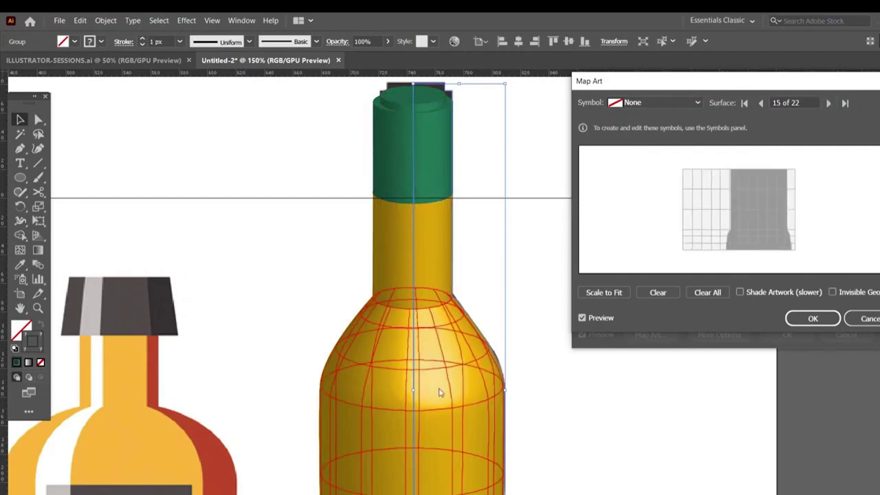
Try placing the Print symbol on body surface 15, move it onto the shaded area, scale it to fit, and cancel the mapping.
click(668, 101)
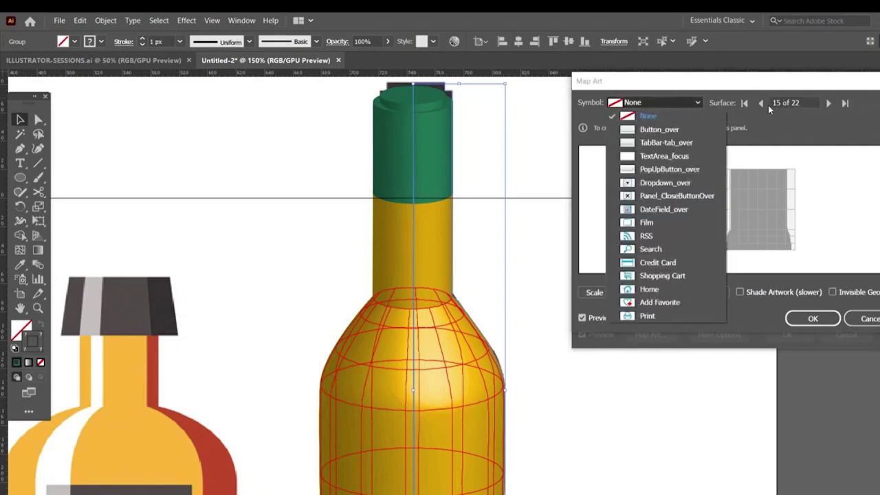
click(644, 315)
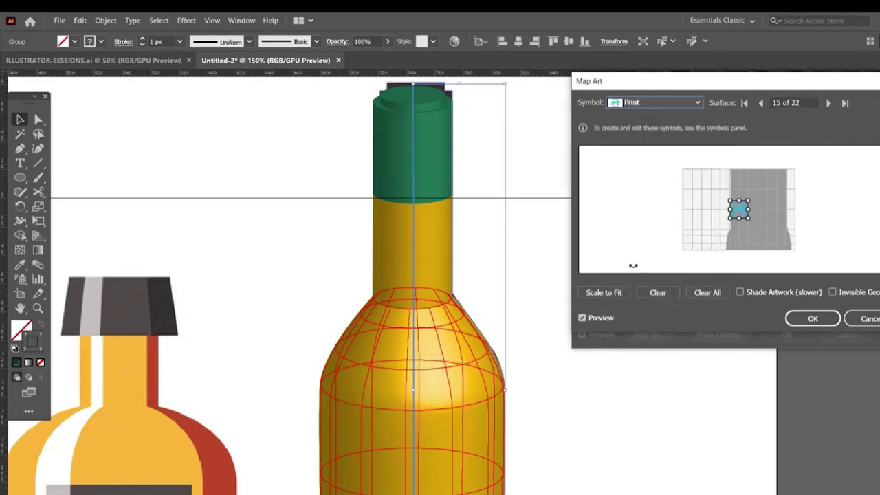
drag(738, 211, 760, 197)
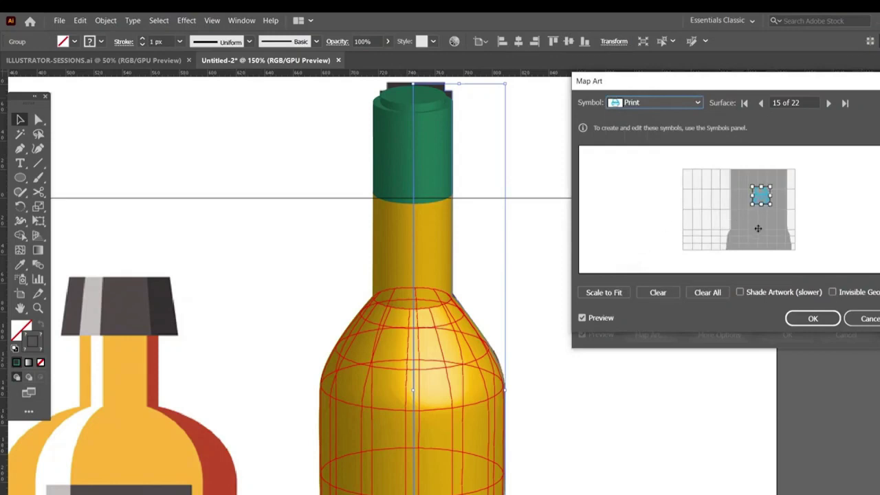
click(603, 294)
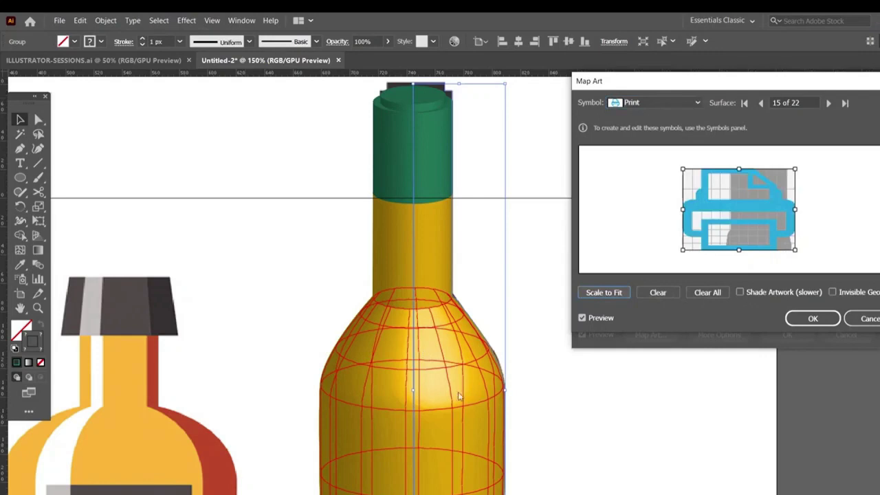
click(871, 319)
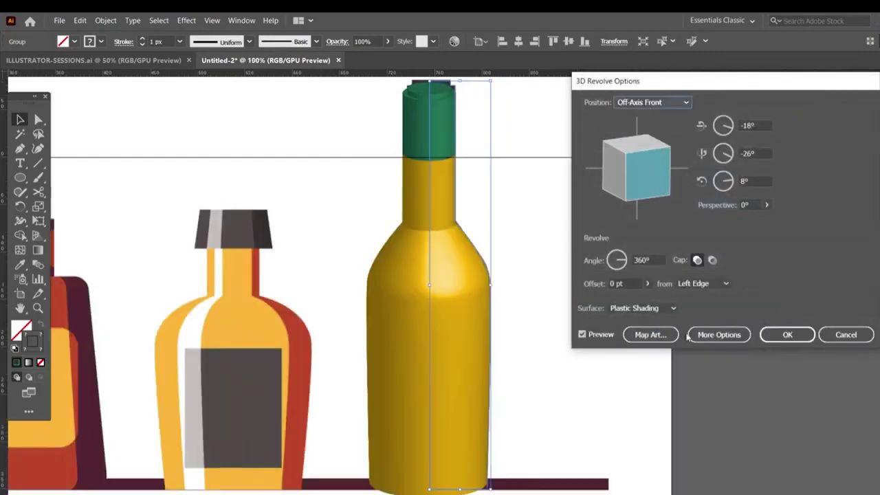
Try mapping the Print symbol scaled to fit onto surface 15 of 22, accept the mapping, and cancel the revolve.
click(658, 335)
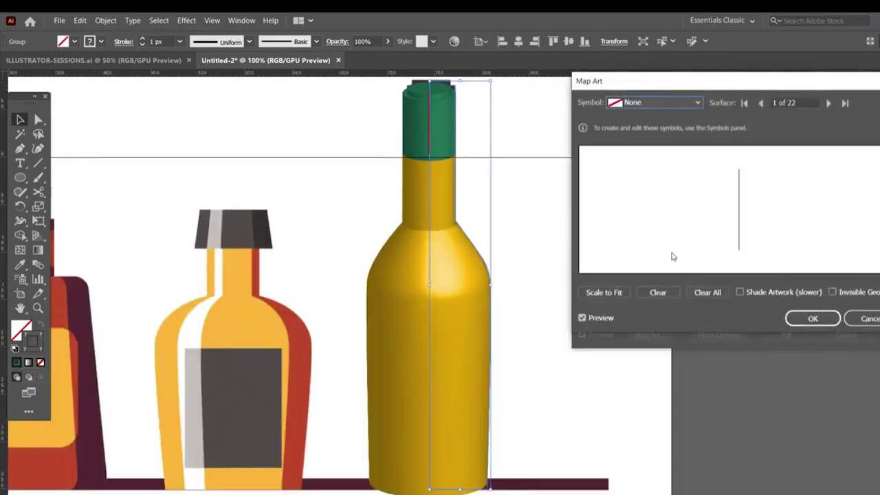
click(828, 103)
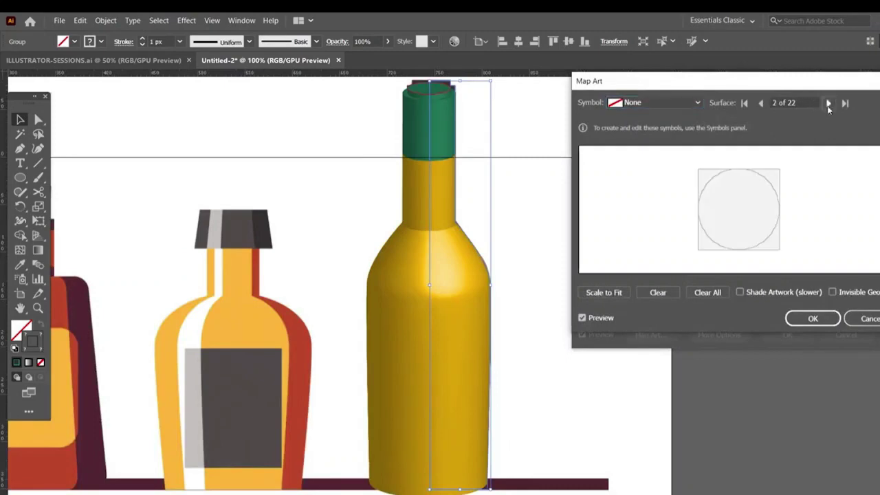
click(828, 103)
click(654, 103)
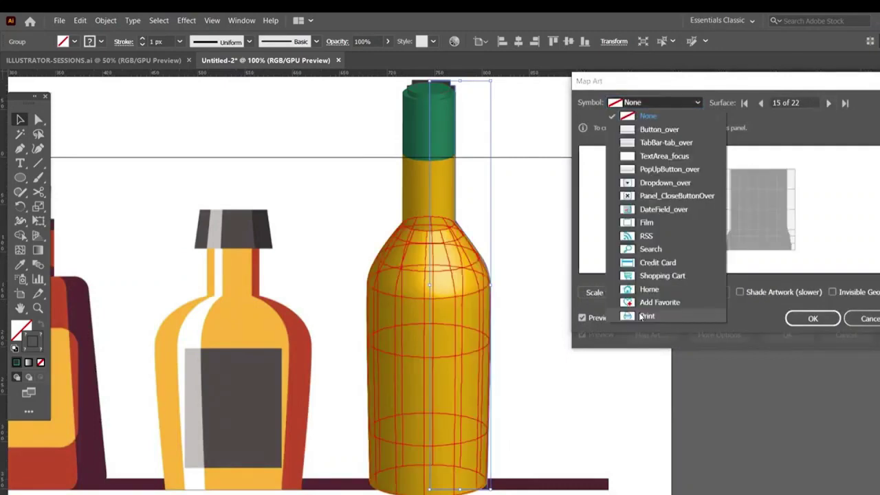
click(646, 315)
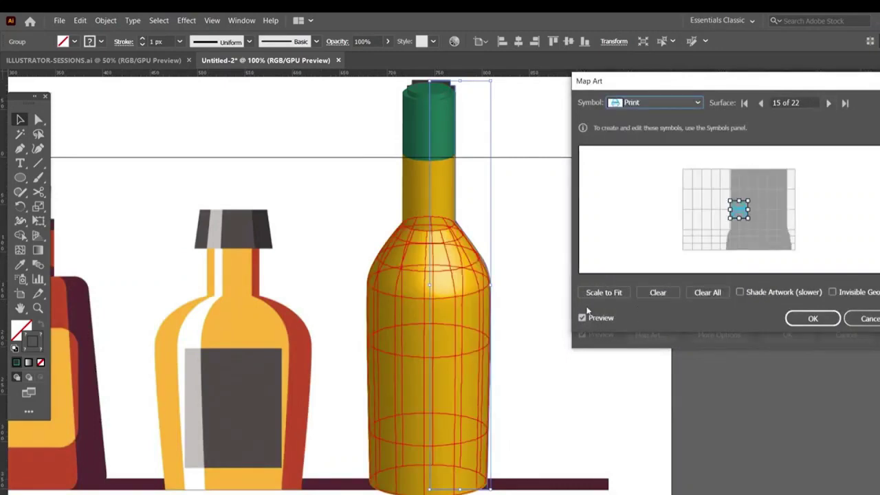
click(822, 319)
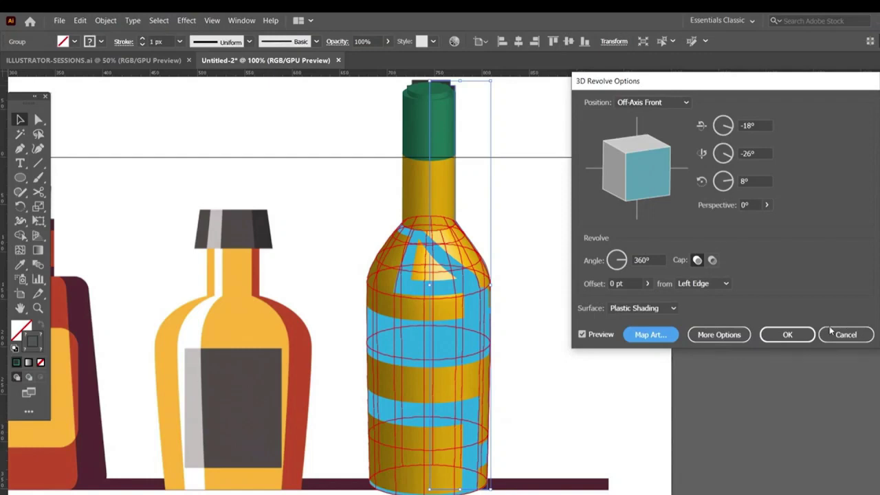
click(831, 334)
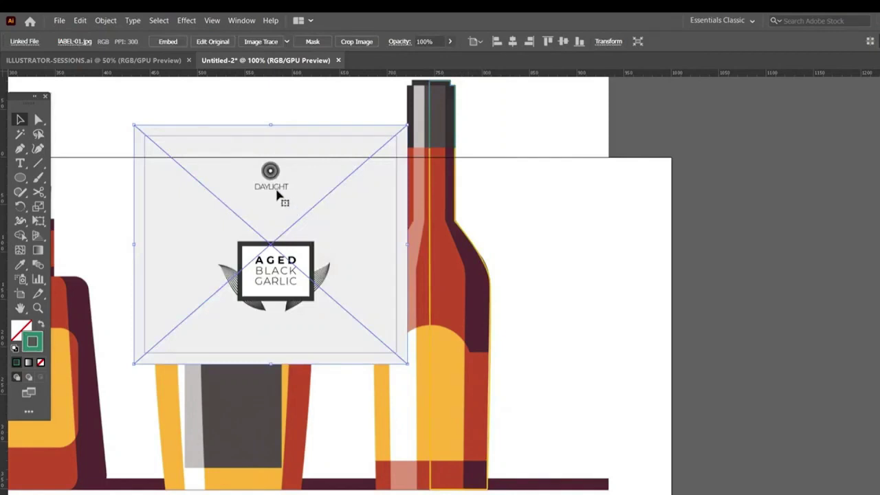
Embed the label image and save it as a dynamic movie clip symbol named New Symbol.
click(173, 45)
click(239, 22)
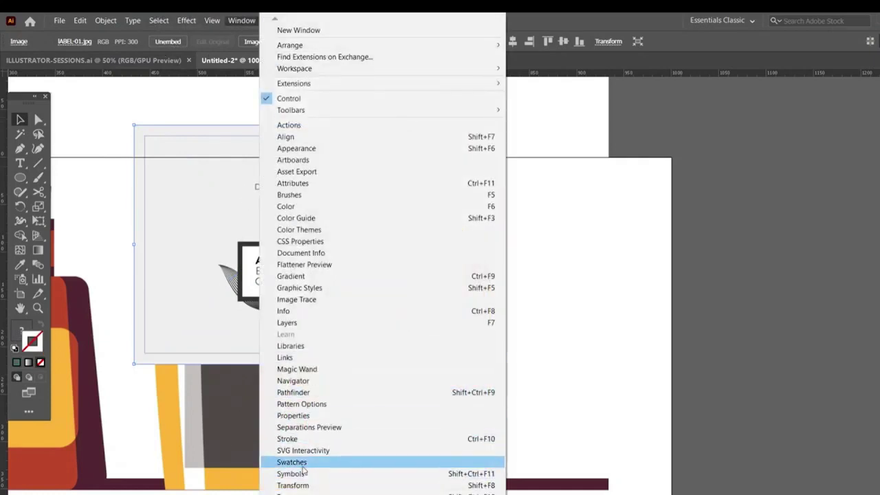
click(305, 474)
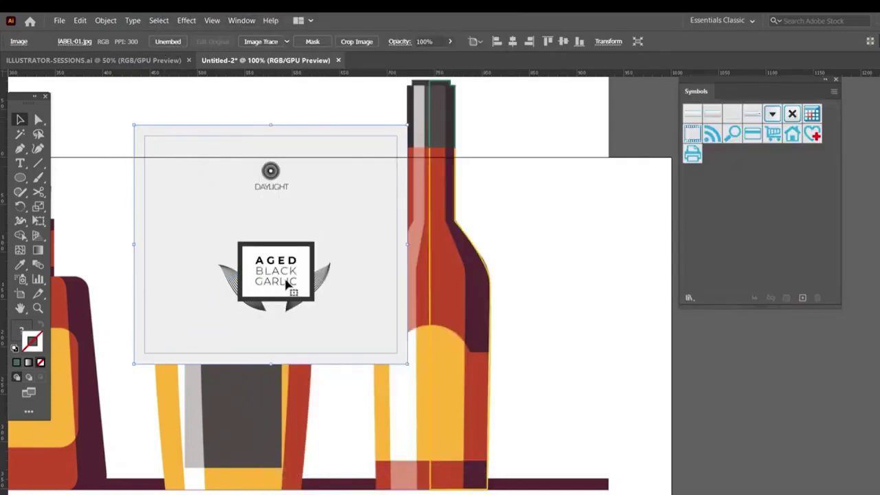
drag(288, 288, 739, 198)
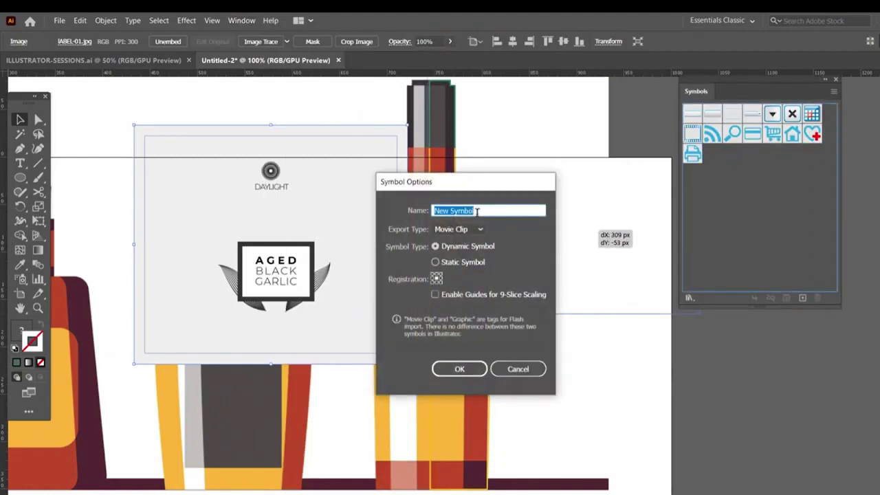
click(460, 368)
click(468, 362)
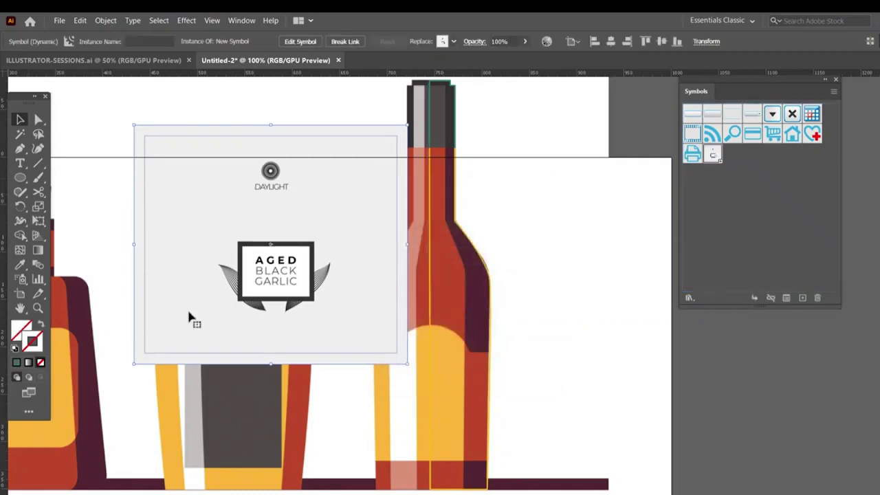
Delete the placed label from the canvas.
click(99, 242)
click(190, 253)
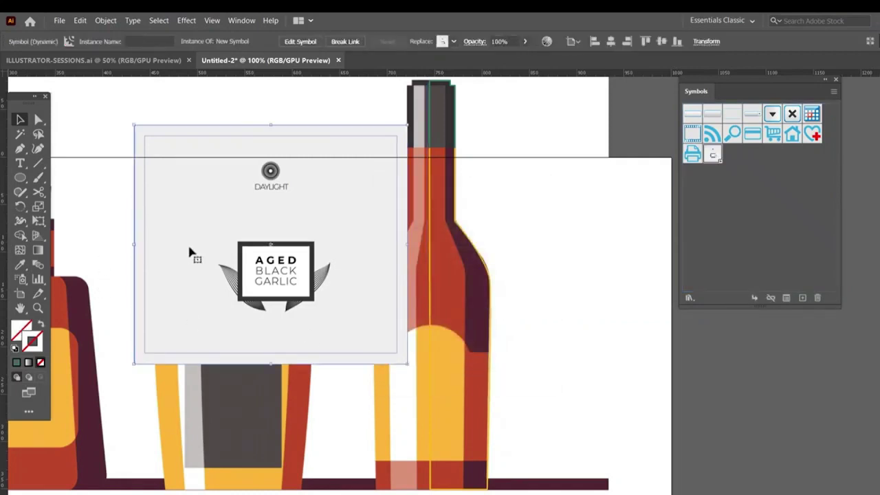
key(Delete)
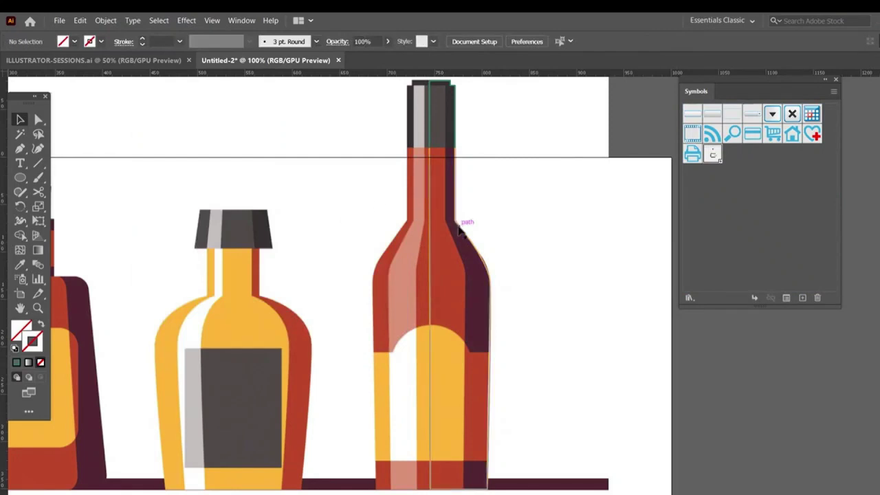
Apply 3D Revolve to the grouped tall bottle outlines with the Off-Axis Front position.
click(459, 232)
drag(344, 112, 489, 268)
click(198, 23)
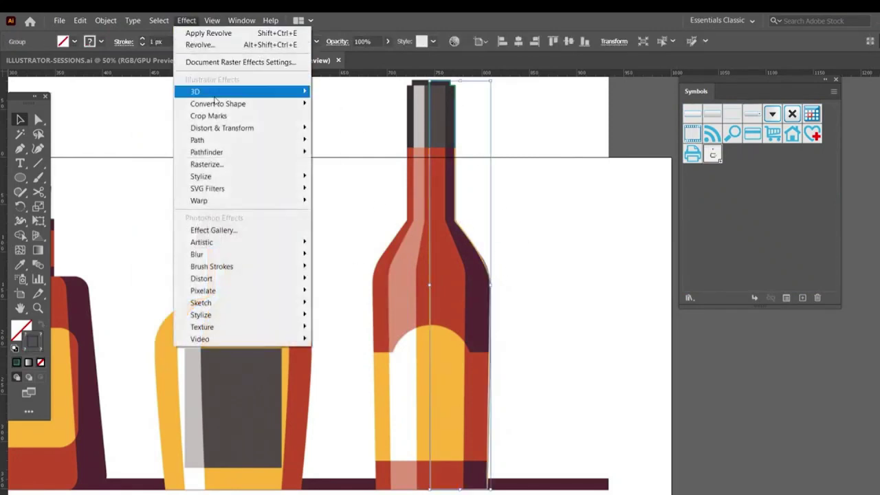
mouse_move(213, 92)
click(351, 107)
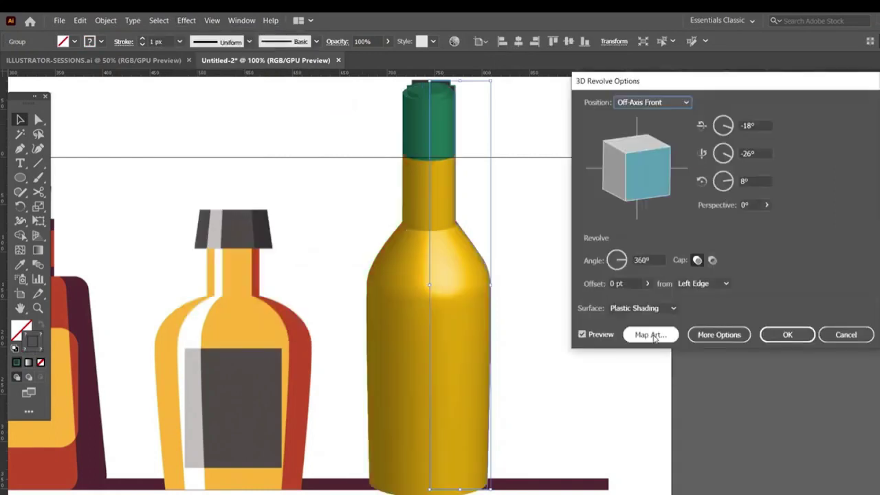
Advance through the bottle's surfaces in Map Art to surface 21 of 22, the outer body.
click(651, 335)
click(828, 103)
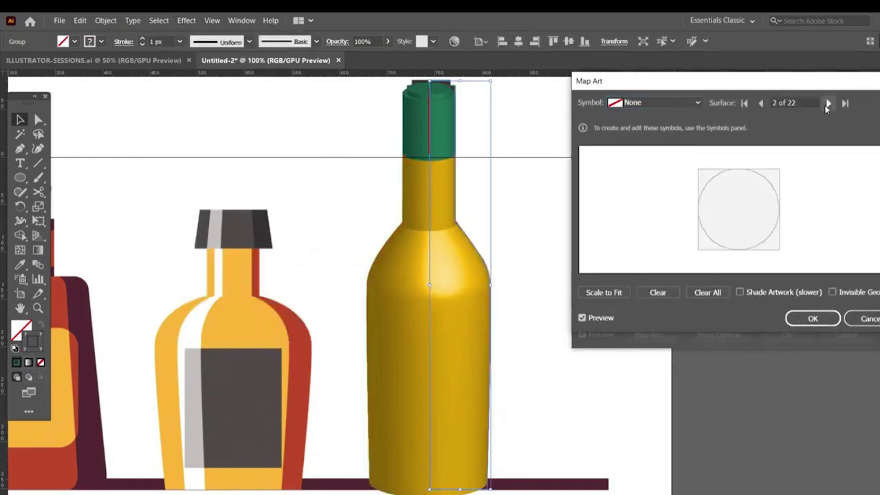
click(827, 103)
click(827, 103)
click(827, 103)
click(828, 103)
click(828, 103)
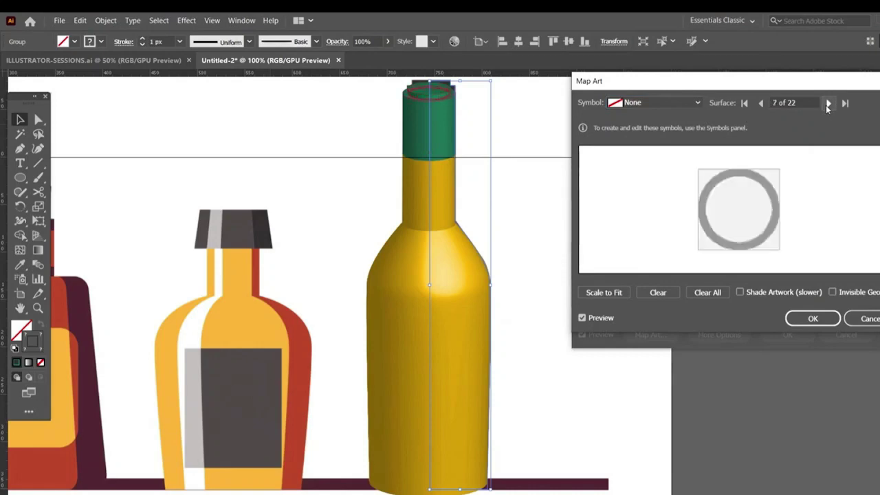
click(828, 103)
click(828, 103)
click(827, 103)
click(827, 103)
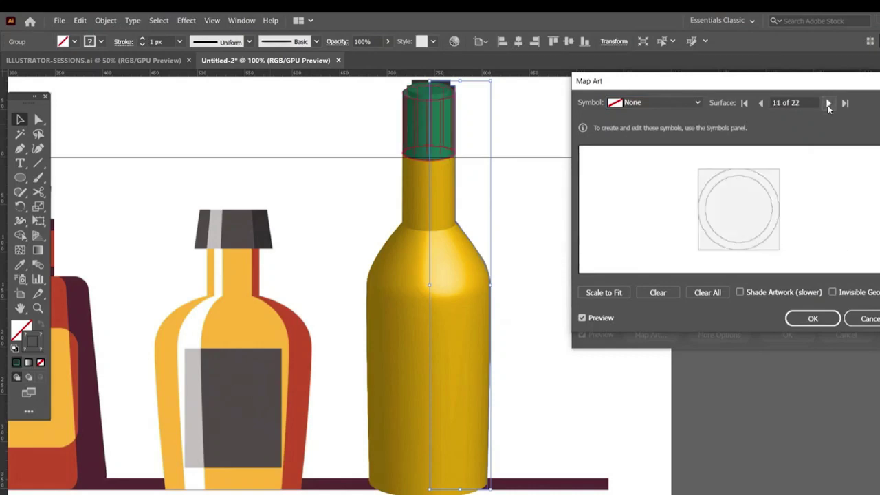
click(827, 103)
click(828, 103)
click(829, 103)
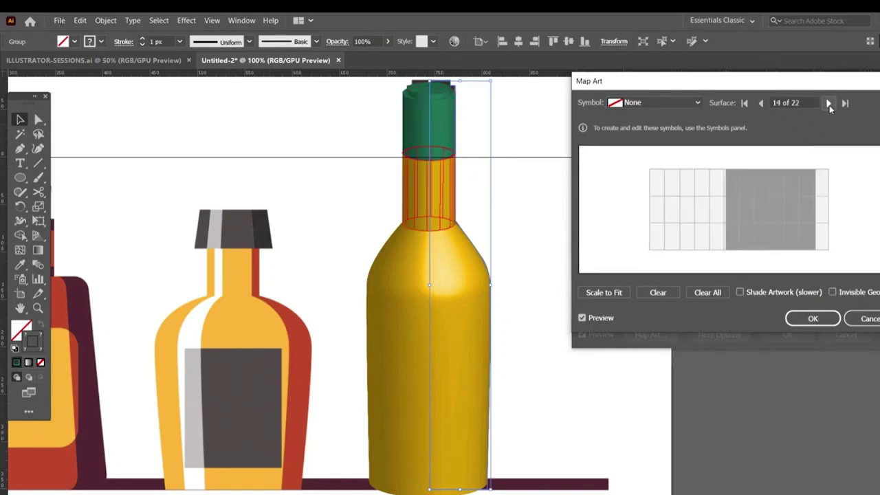
click(828, 103)
click(829, 104)
click(828, 103)
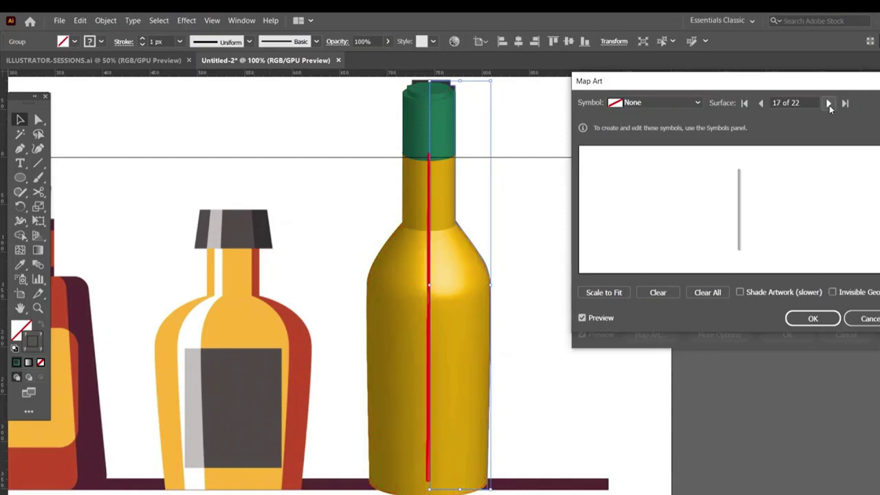
click(828, 103)
click(828, 104)
click(829, 103)
click(828, 103)
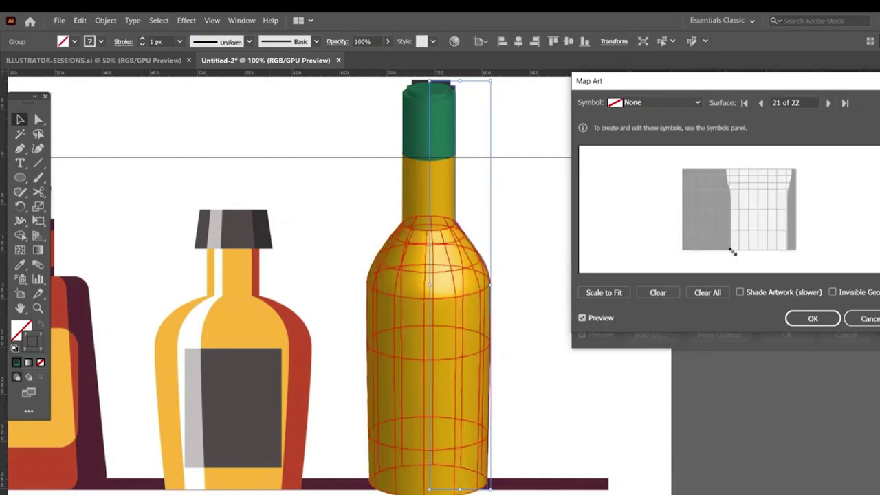
Map New Symbol onto surface 21, try scaling it to fit, place it over the lower front of the body, and accept the revolve.
click(673, 103)
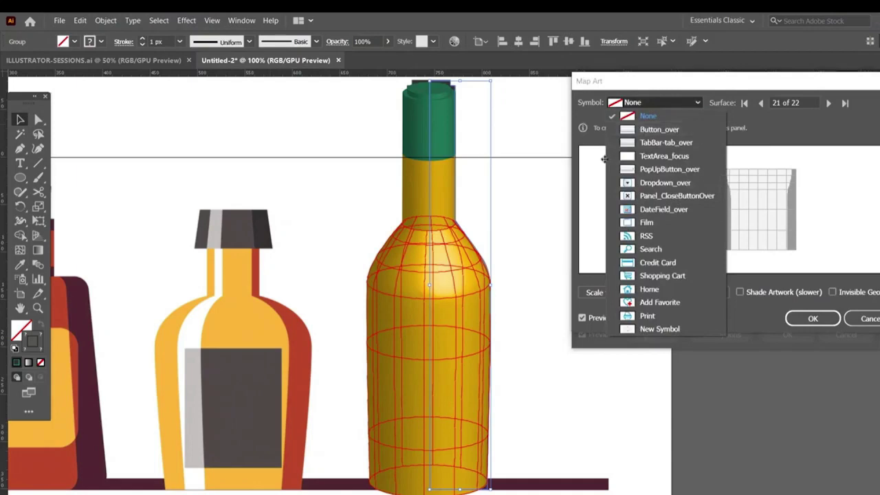
click(648, 330)
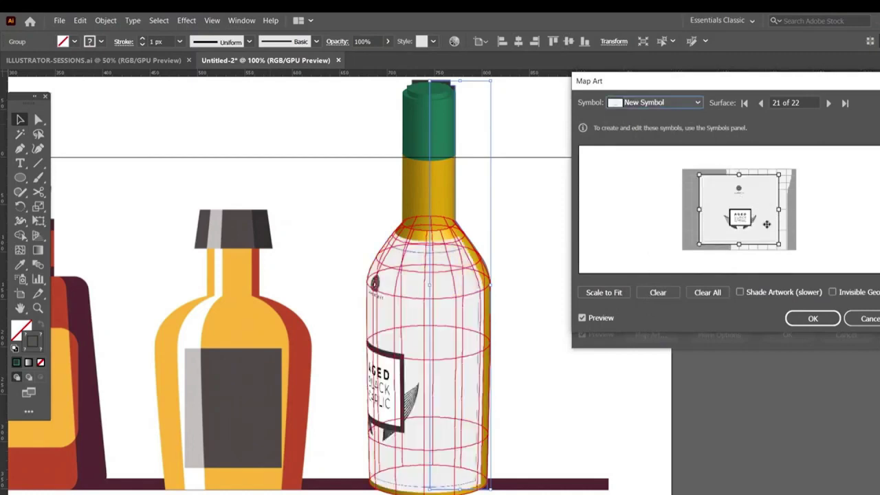
drag(723, 223, 755, 239)
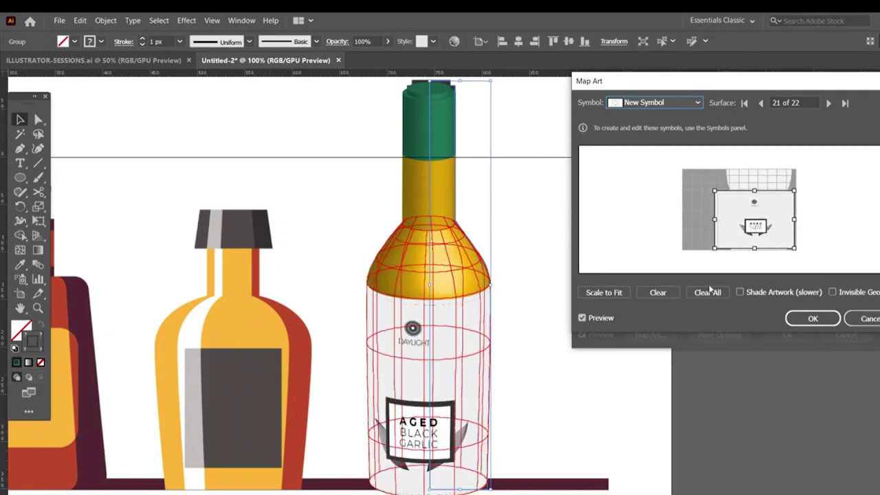
click(608, 292)
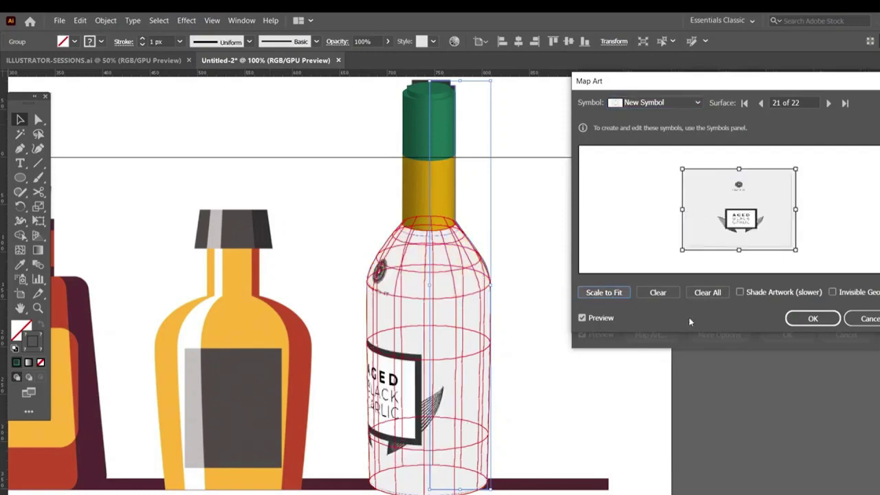
click(813, 319)
click(791, 334)
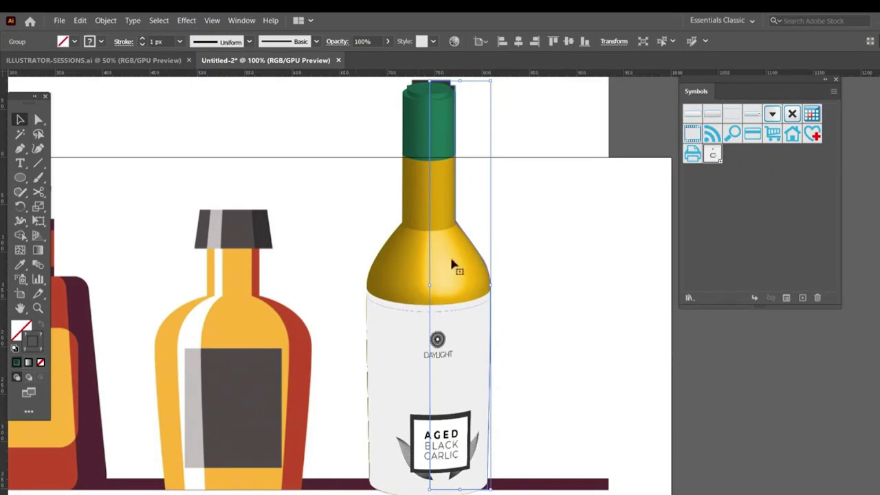
Examine the wrapped label on the revolved bottle up close and within the whole artboard.
key(ctrl+minus)
key(ctrl+minus)
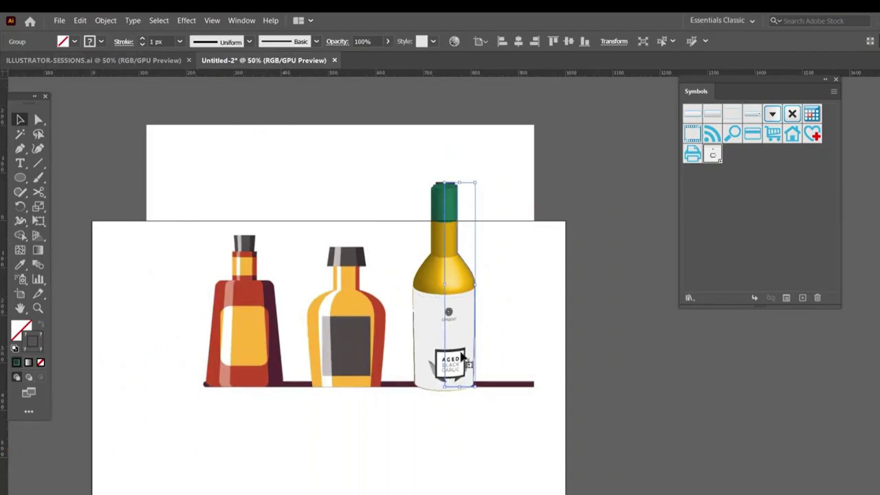
key(ctrl+plus)
key(ctrl+plus)
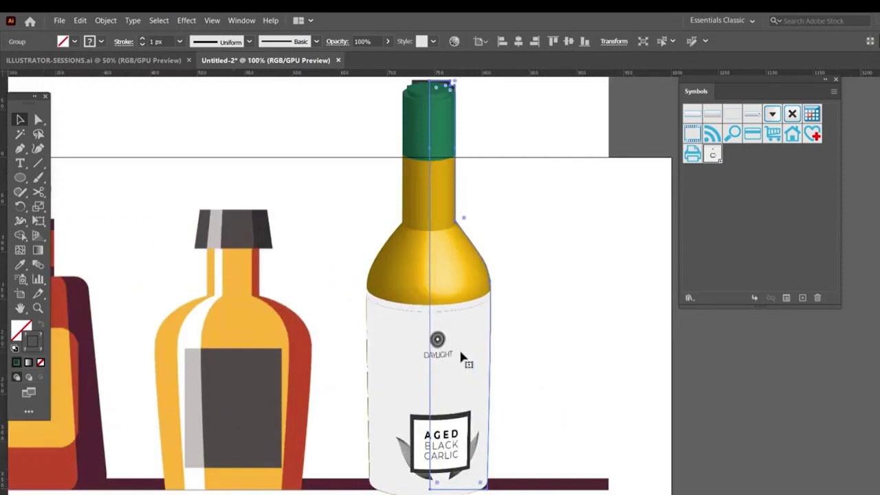
scroll(461, 355, down, 1)
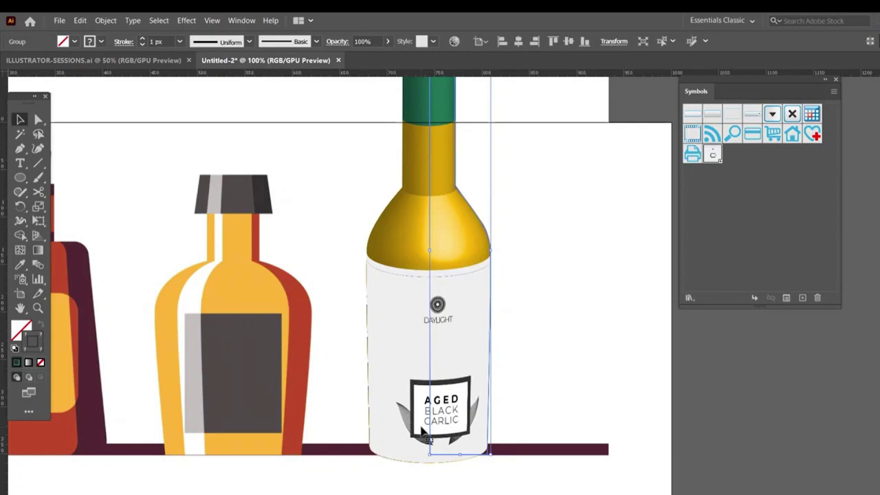
key(ctrl+0)
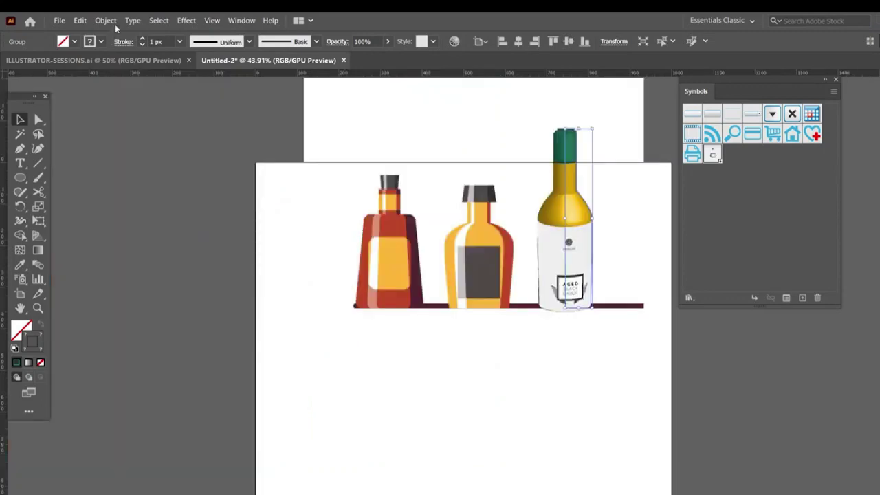
Unlock all objects, delete the bottle reference image and the labelled 3D bottle, and restore only the reference image.
click(105, 20)
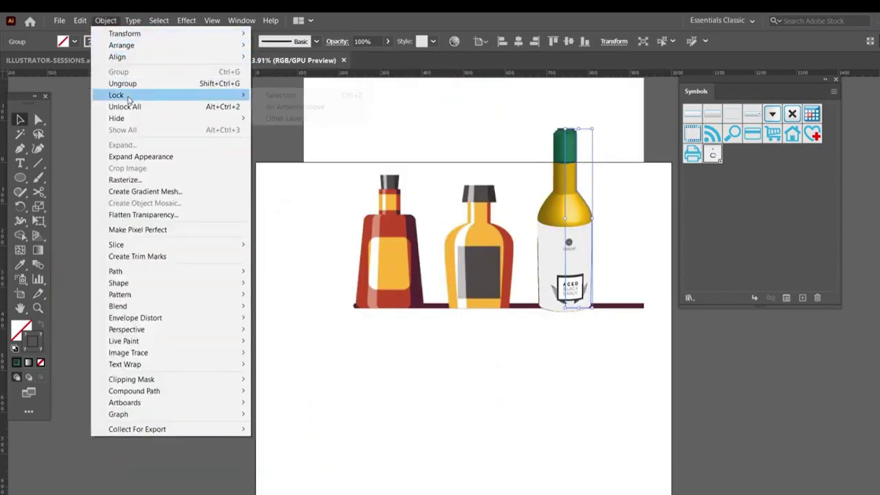
click(127, 106)
key(Delete)
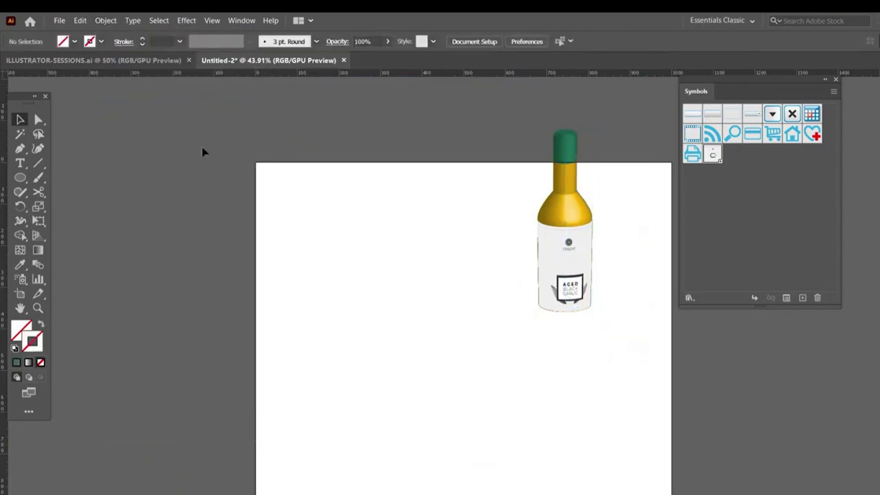
drag(494, 160, 625, 375)
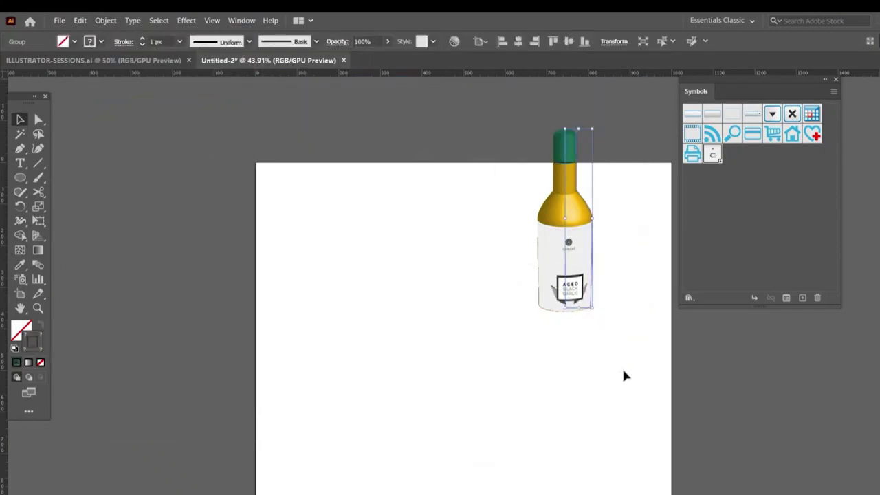
key(Delete)
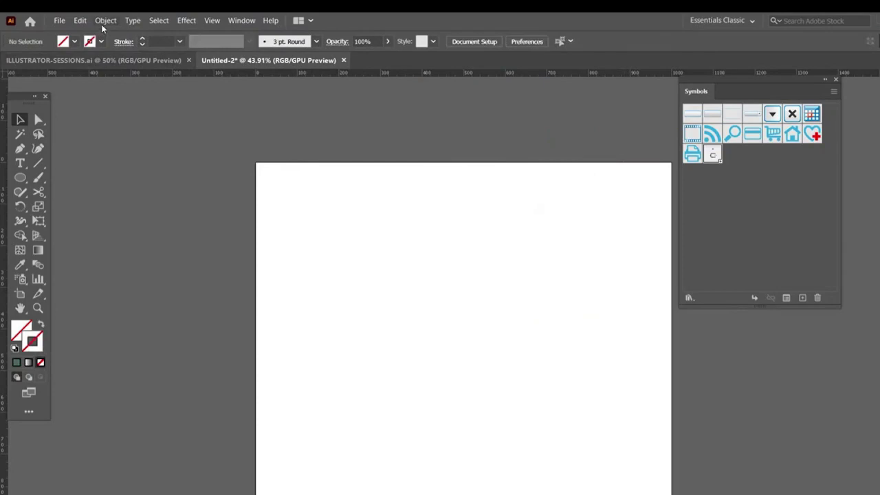
key(ctrl+z)
key(ctrl+z)
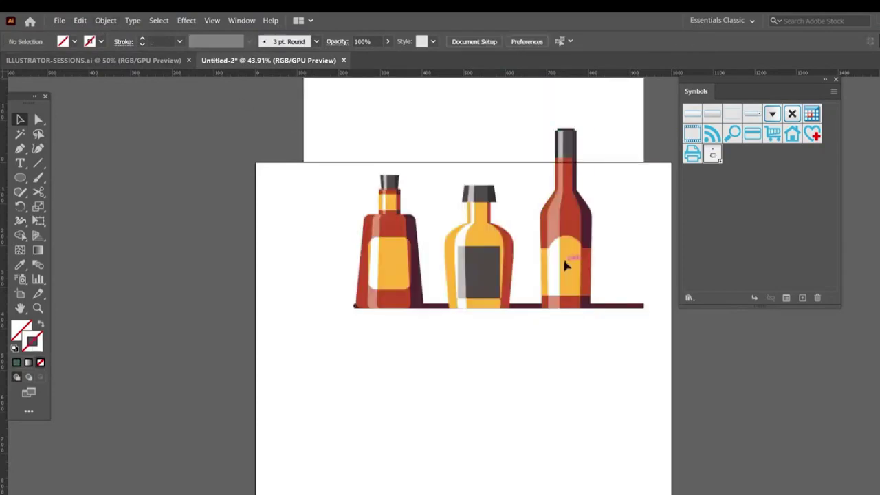
Unlock the bottle reference image and move it down fully onto the artboard.
click(105, 20)
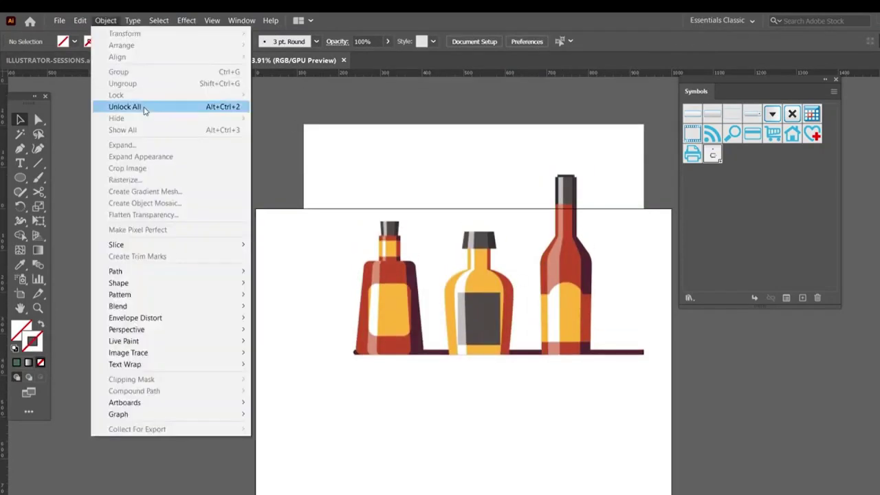
click(126, 107)
drag(385, 296, 340, 472)
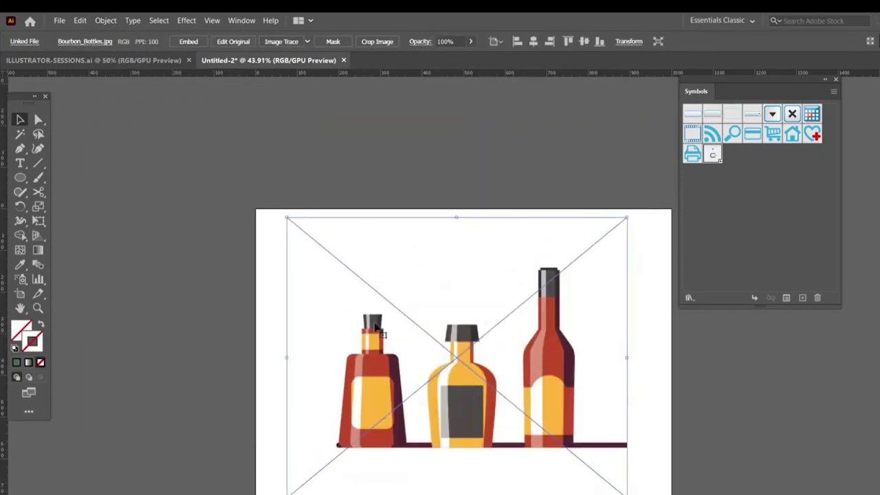
key(ctrl+1)
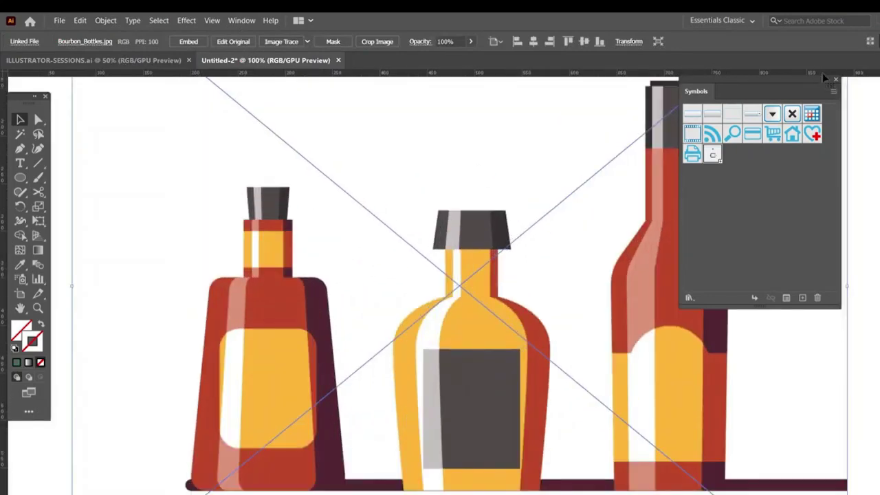
click(836, 79)
drag(667, 207, 542, 213)
click(110, 21)
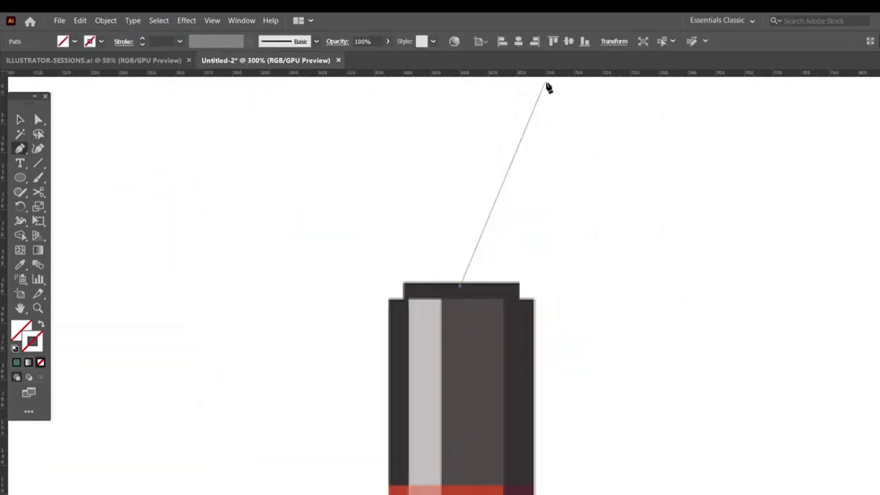
Undo the stray anchor and trace the tall bottle's right half with the Pen tool from the cap's top centre to the base centre.
key(ctrl+z)
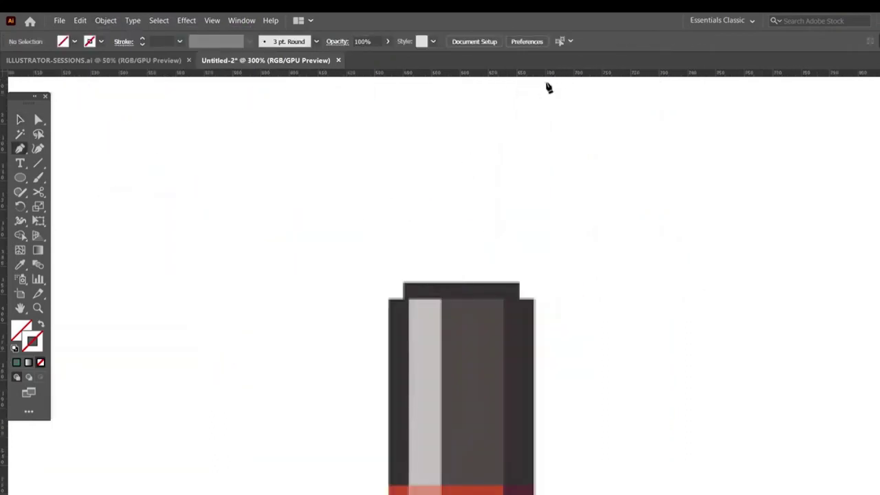
click(457, 281)
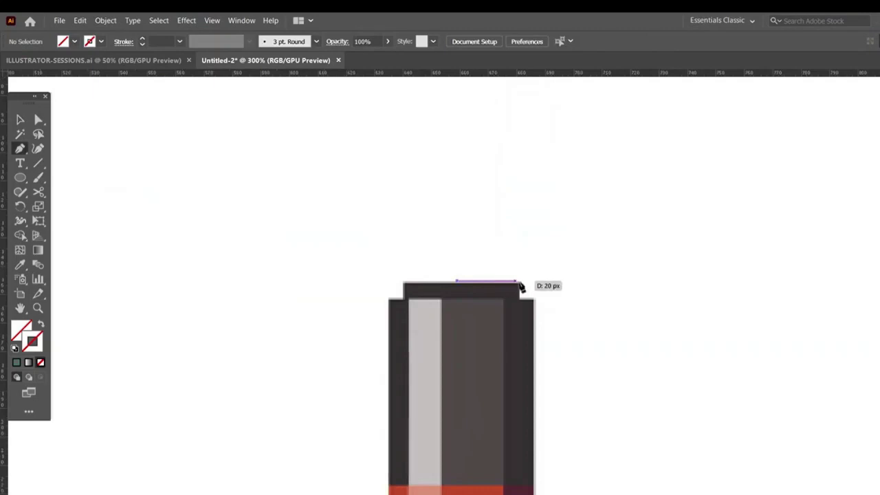
click(523, 282)
key(ctrl+minus)
key(ctrl+minus)
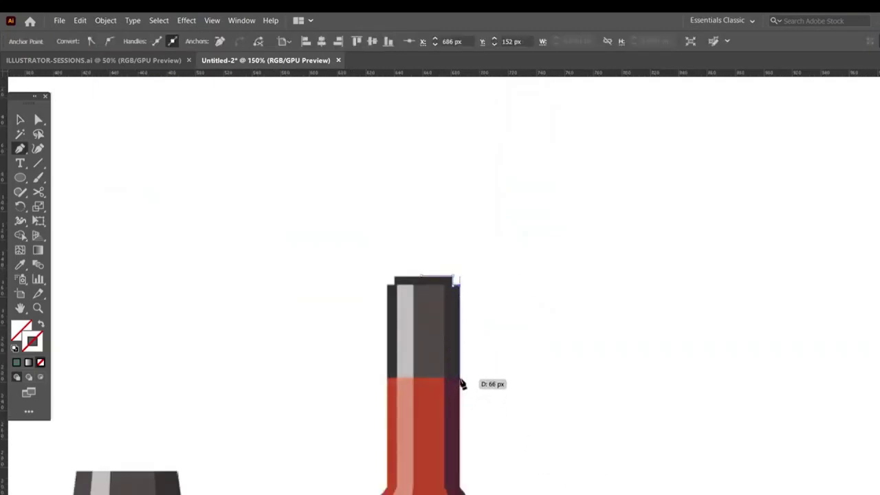
scroll(462, 391, down, 2)
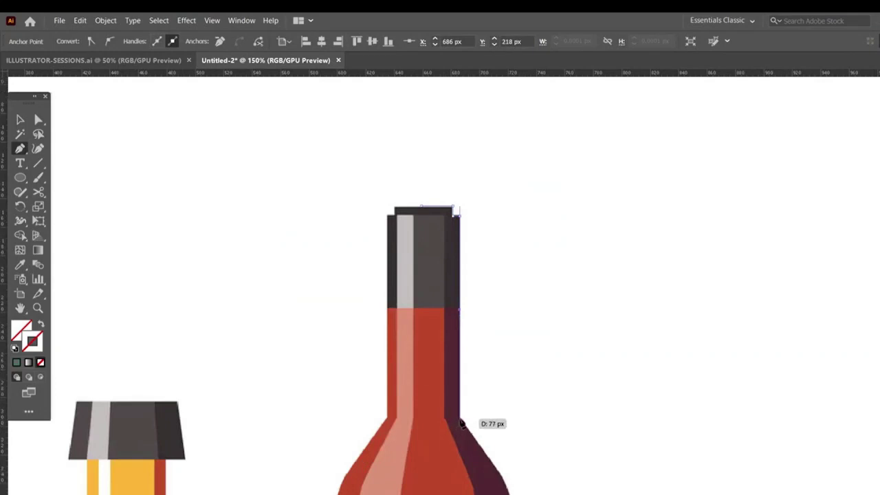
key(ctrl+minus)
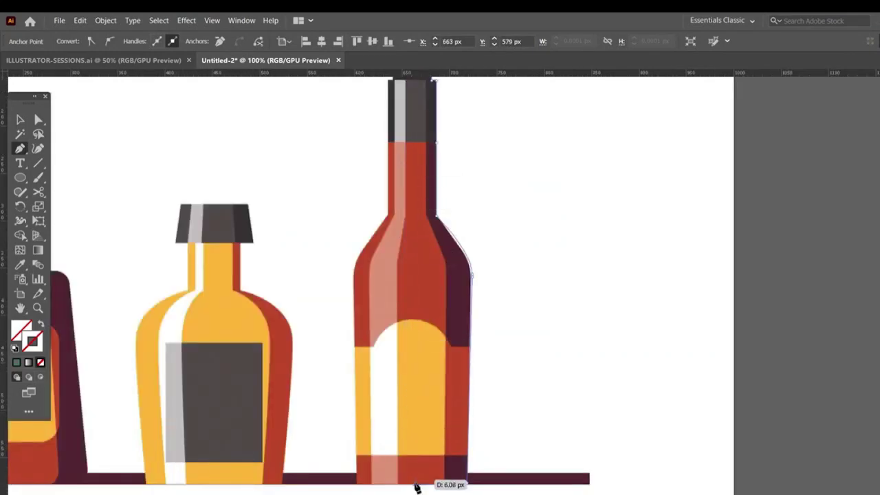
Group the tall bottle's traced half outlines with a 1 px stroke.
click(40, 120)
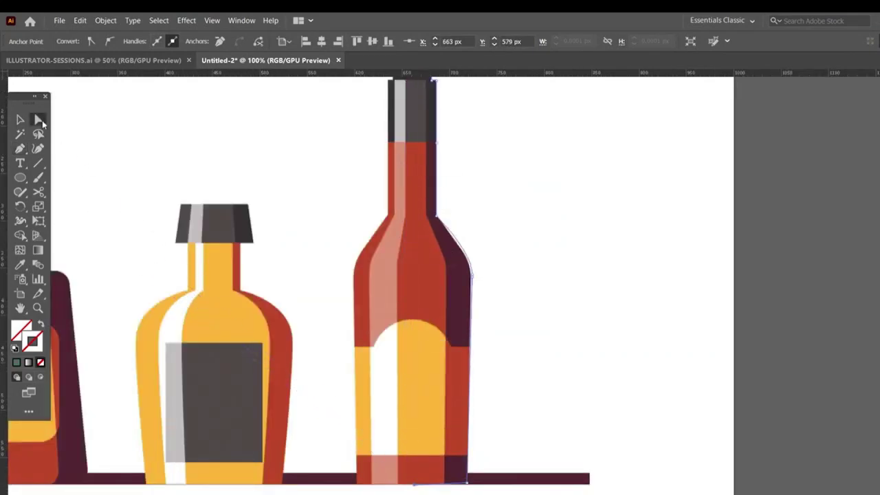
key(v)
key(ctrl+0)
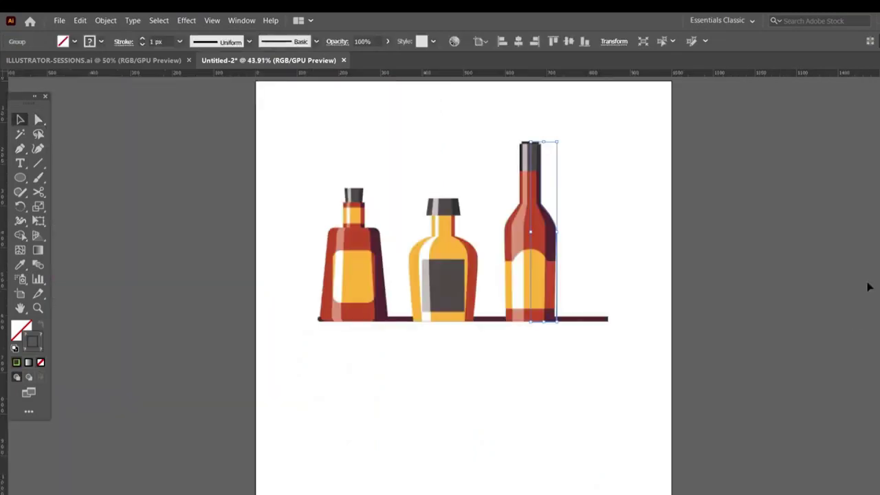